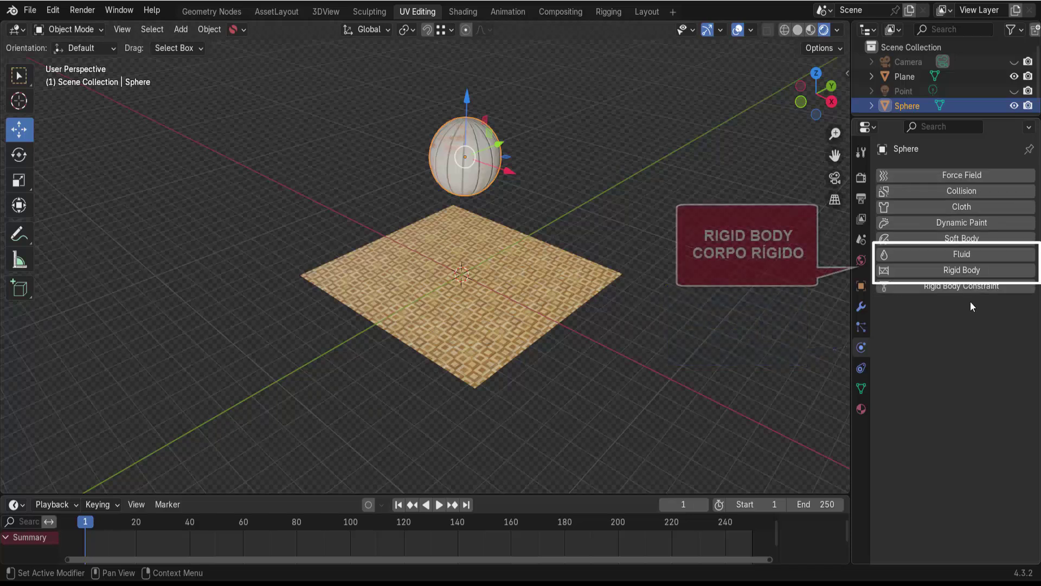
Add a rigid body of type Active to the sphere, play the simulation and return to the first frame.
click(983, 273)
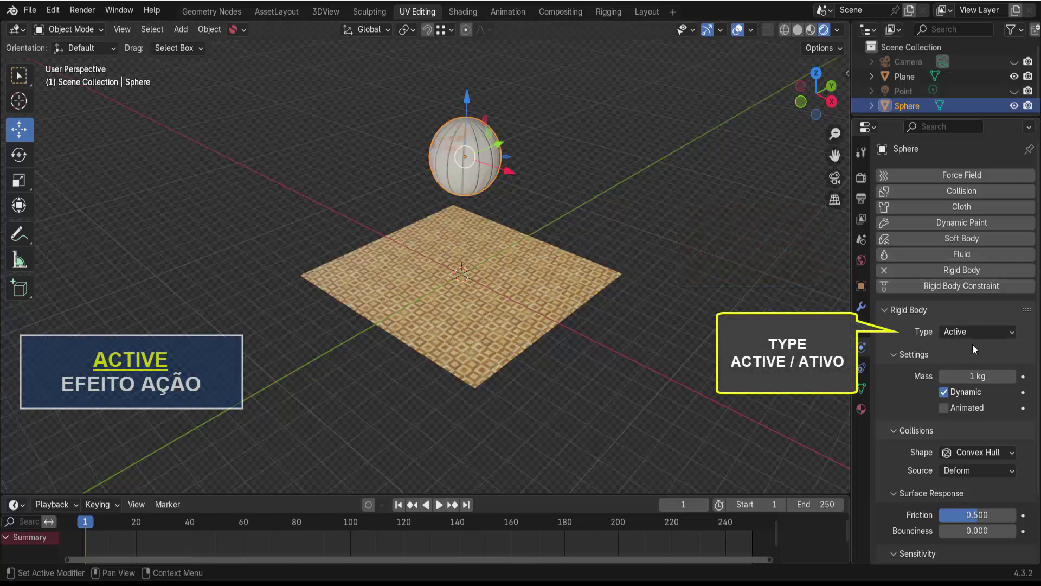
click(1011, 334)
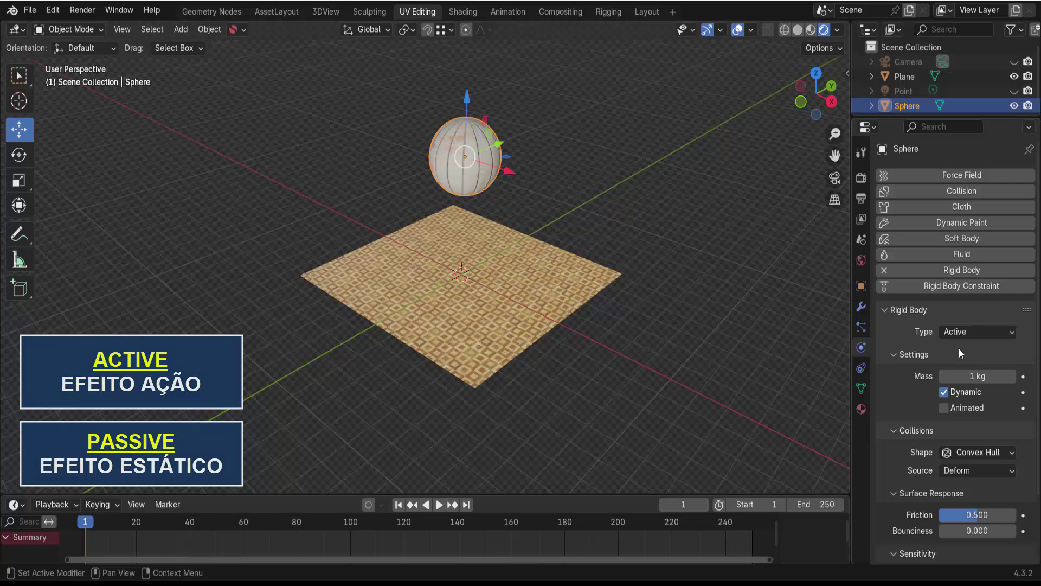
click(438, 504)
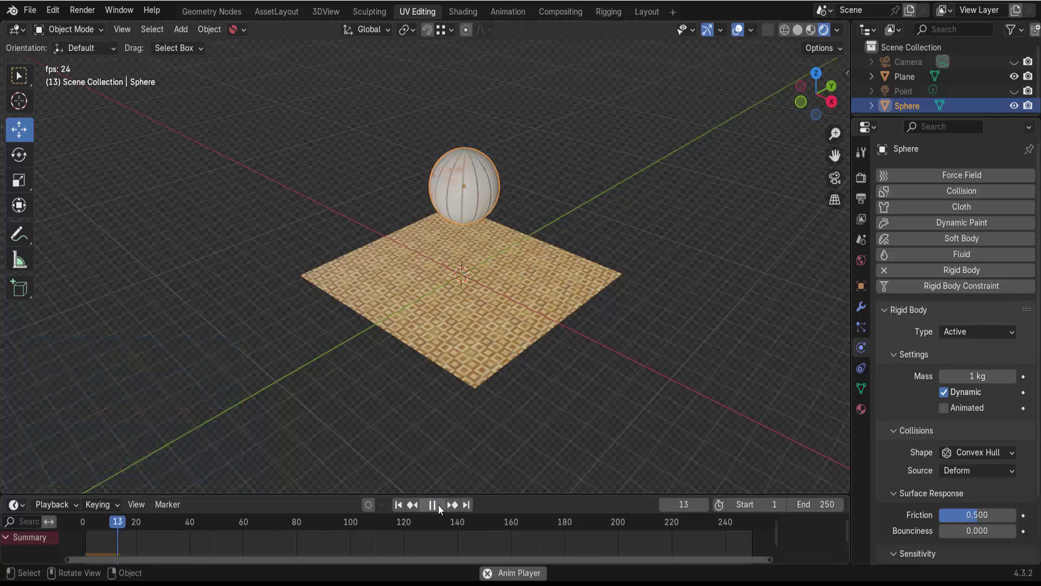
click(438, 505)
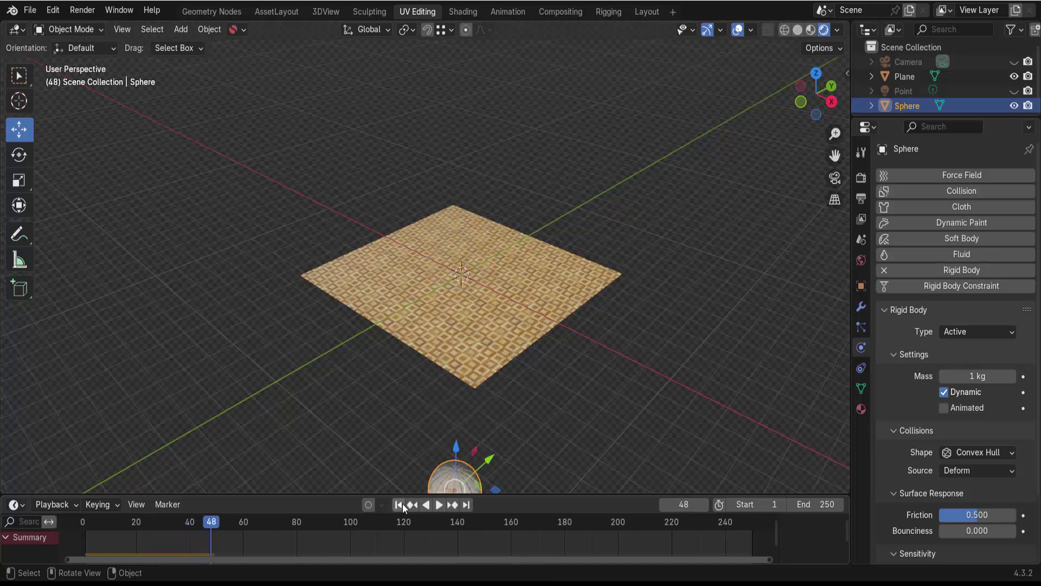
click(398, 504)
Add an Active rigid body to the textured plane, play the simulation and return to the first frame.
click(567, 289)
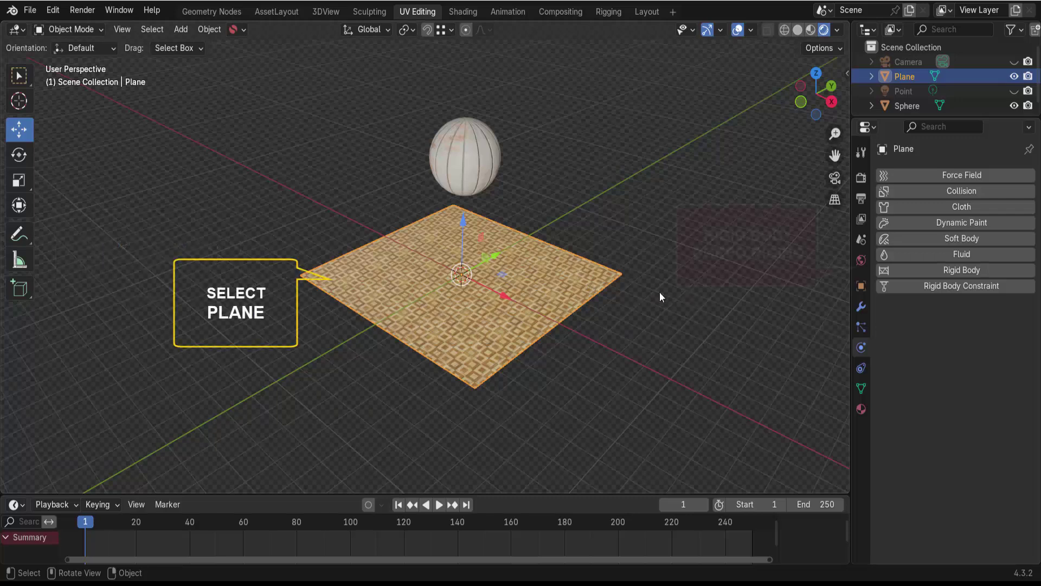
click(968, 270)
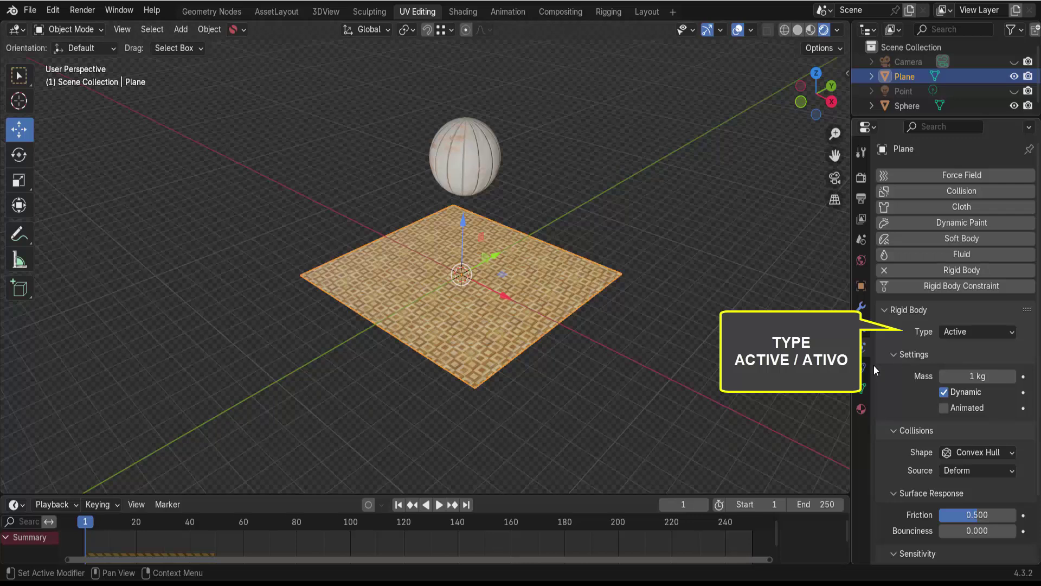
click(439, 504)
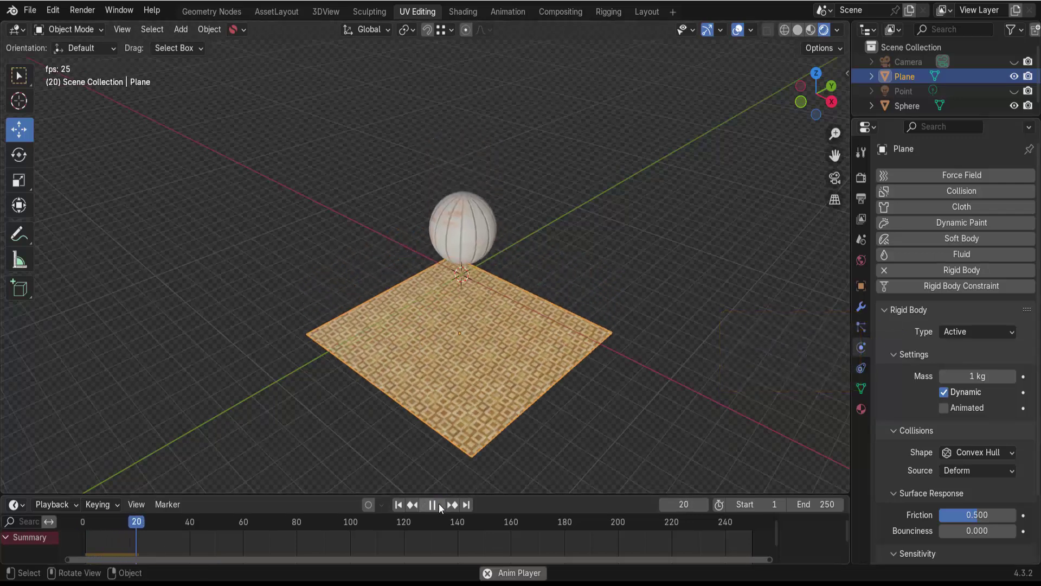
click(438, 504)
click(398, 505)
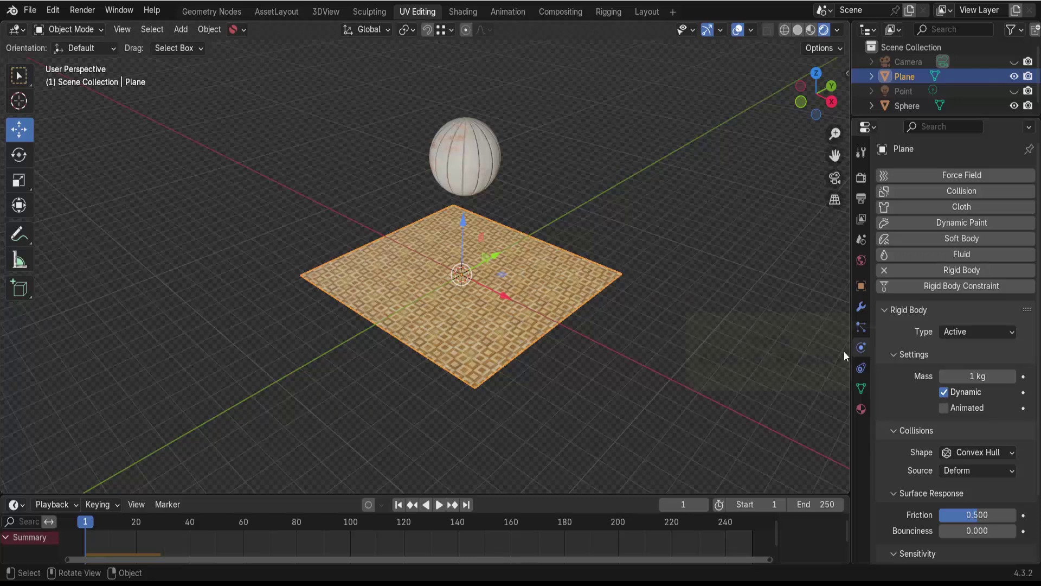
Set the textured plane's rigid body type to Passive, play the simulation and return to the first frame.
click(996, 331)
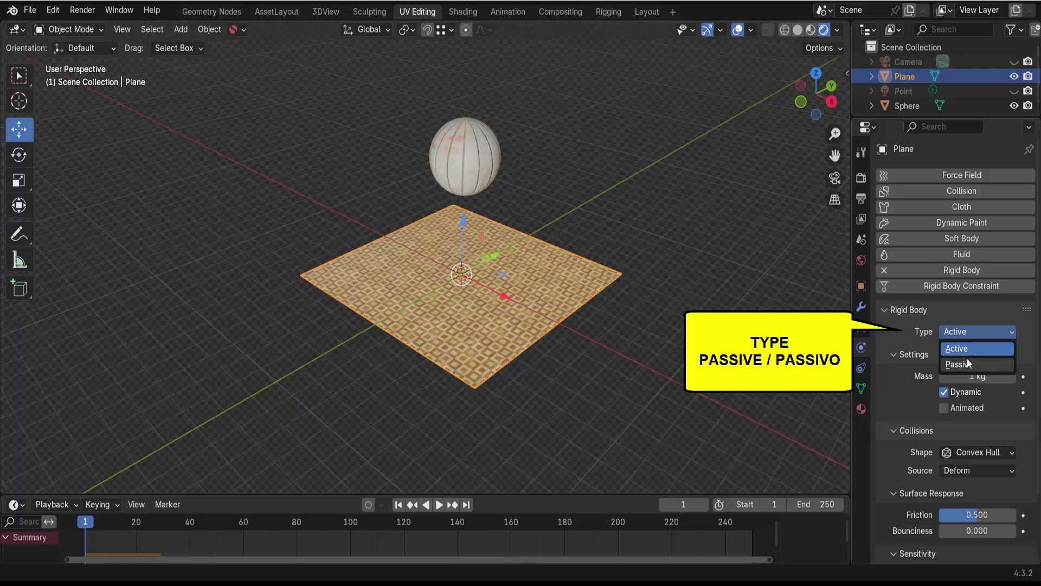
click(969, 359)
click(440, 504)
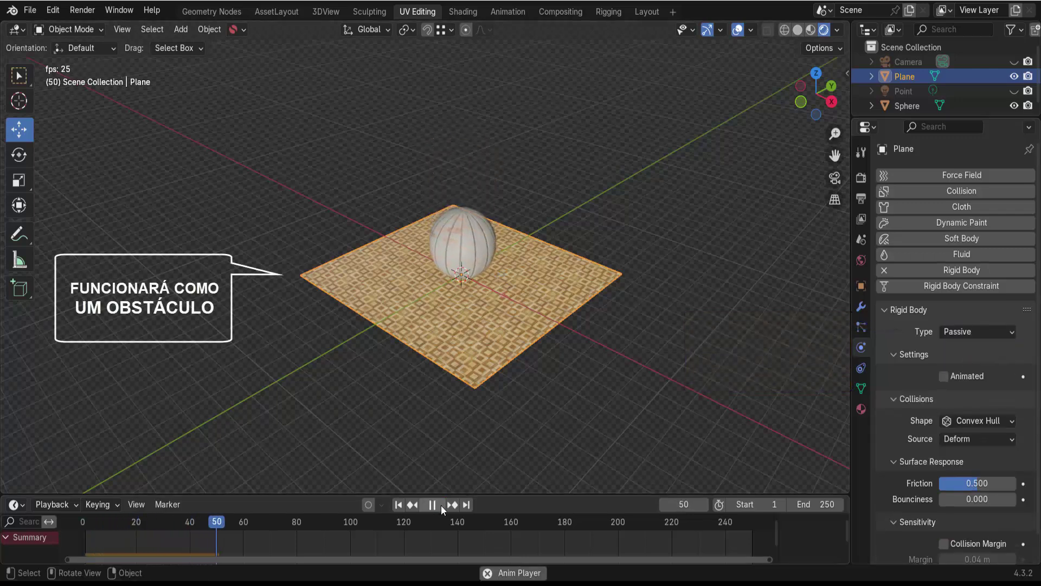
click(440, 506)
click(398, 505)
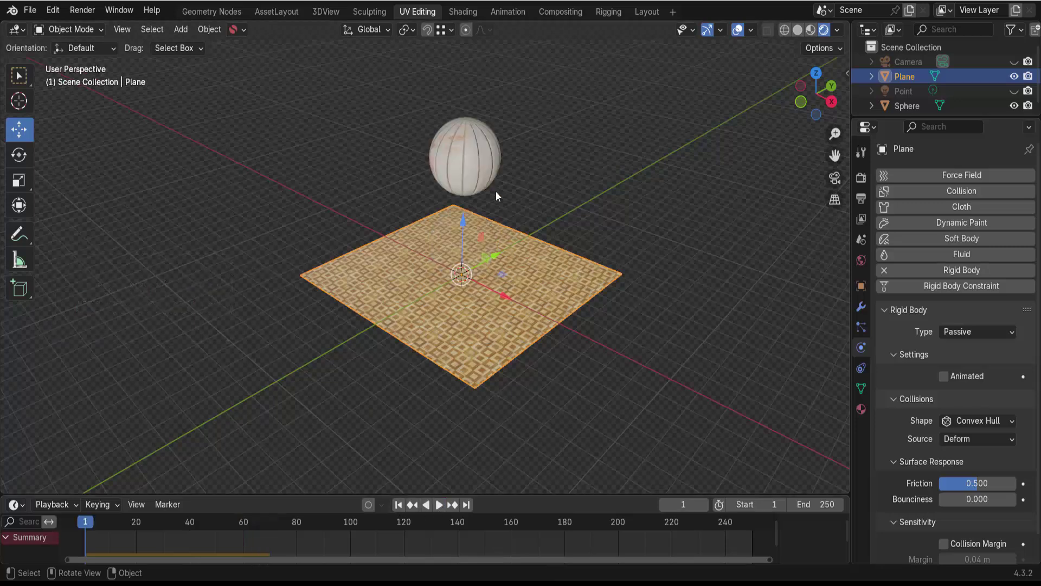
Rotate the sphere in place about the Y axis.
click(476, 145)
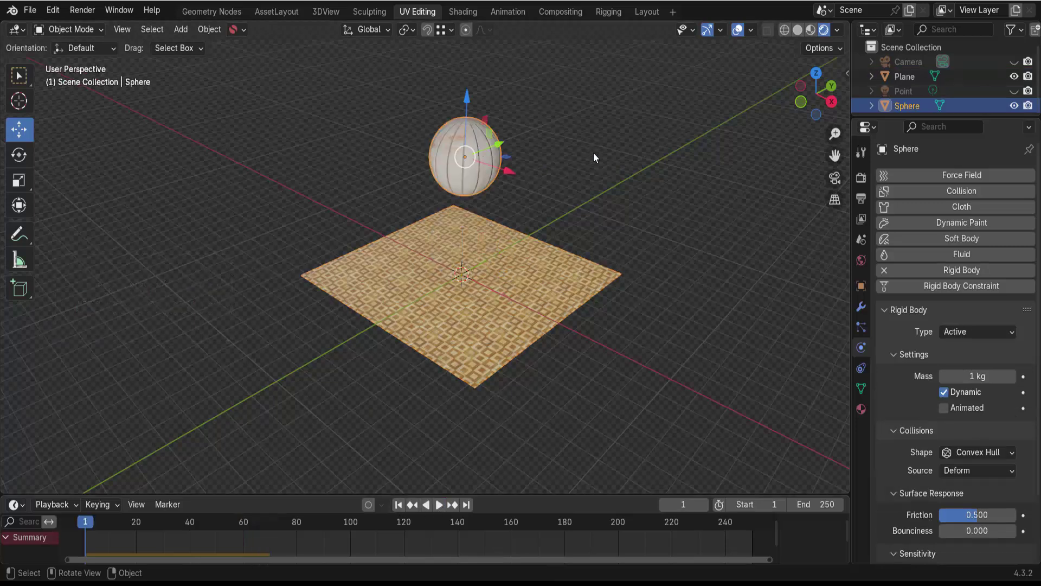
key(r)
key(y)
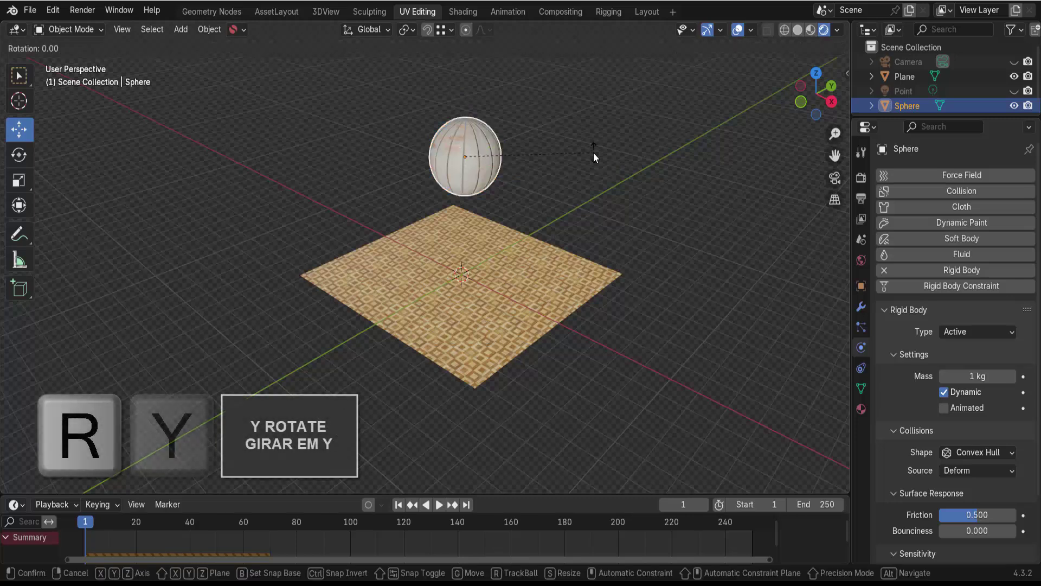
click(564, 331)
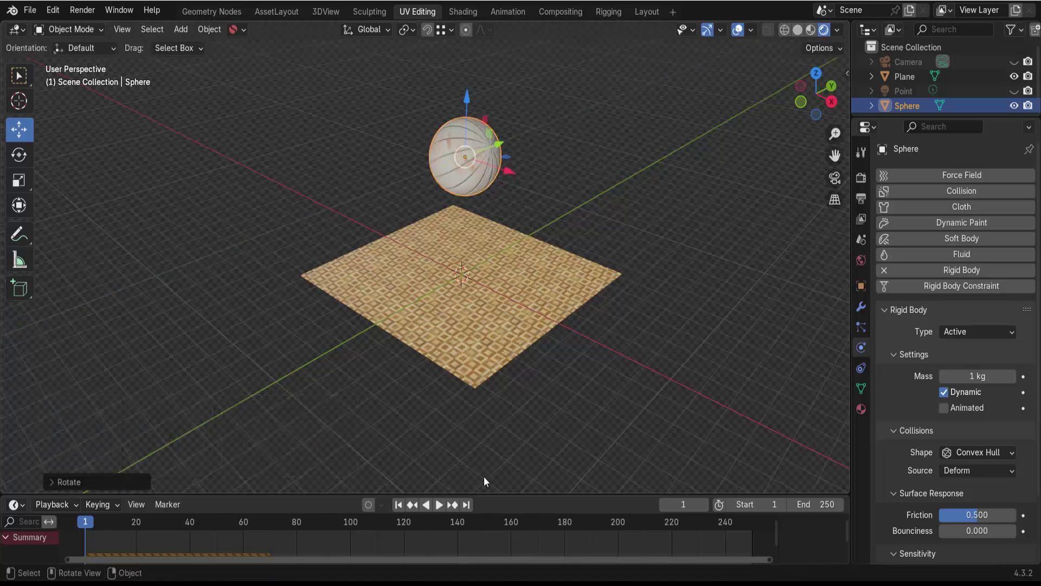
Play the simulation twice from the first frame to examine how the rotated sphere collides with the plane, and rewind.
click(439, 505)
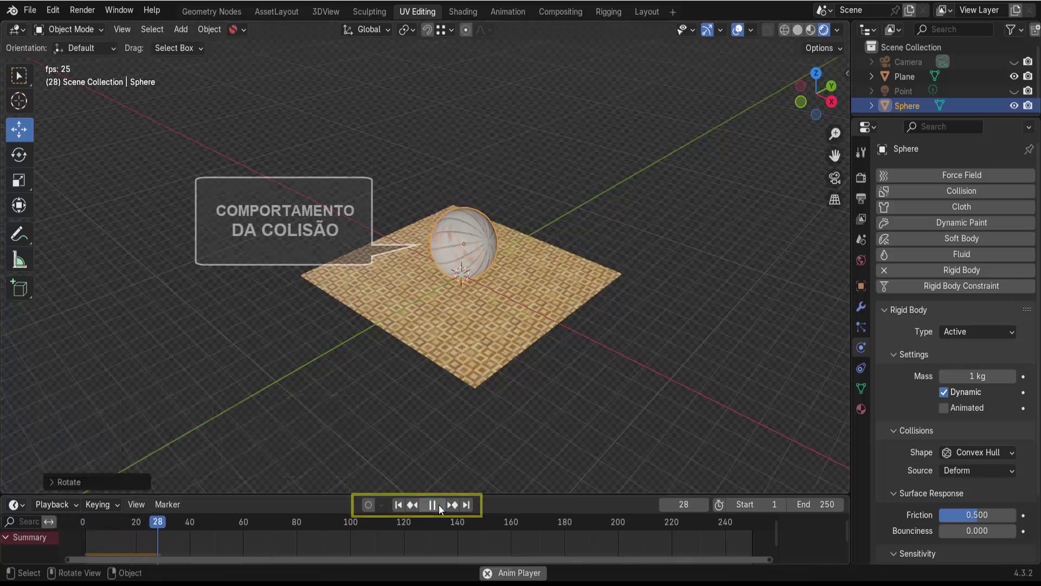
click(438, 504)
scroll(481, 289, up, 3)
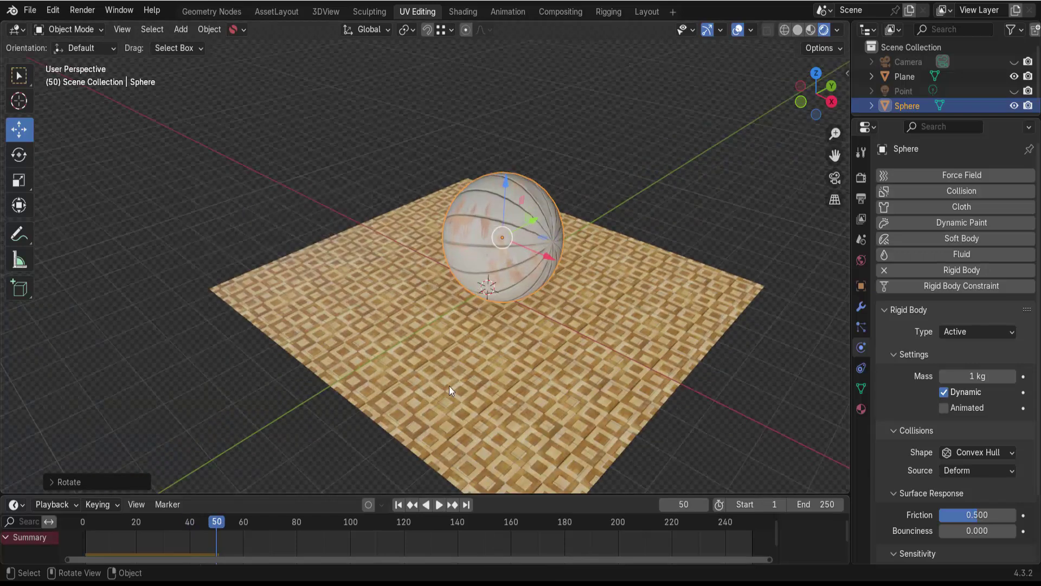
drag(835, 156, 790, 112)
scroll(732, 277, down, 2)
scroll(732, 277, down, 1)
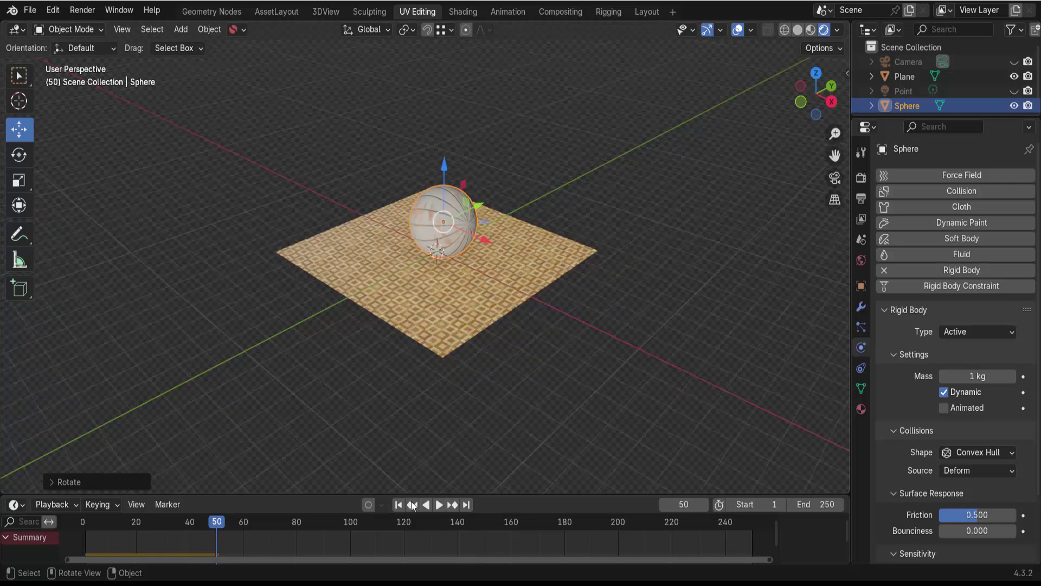
click(398, 505)
click(439, 506)
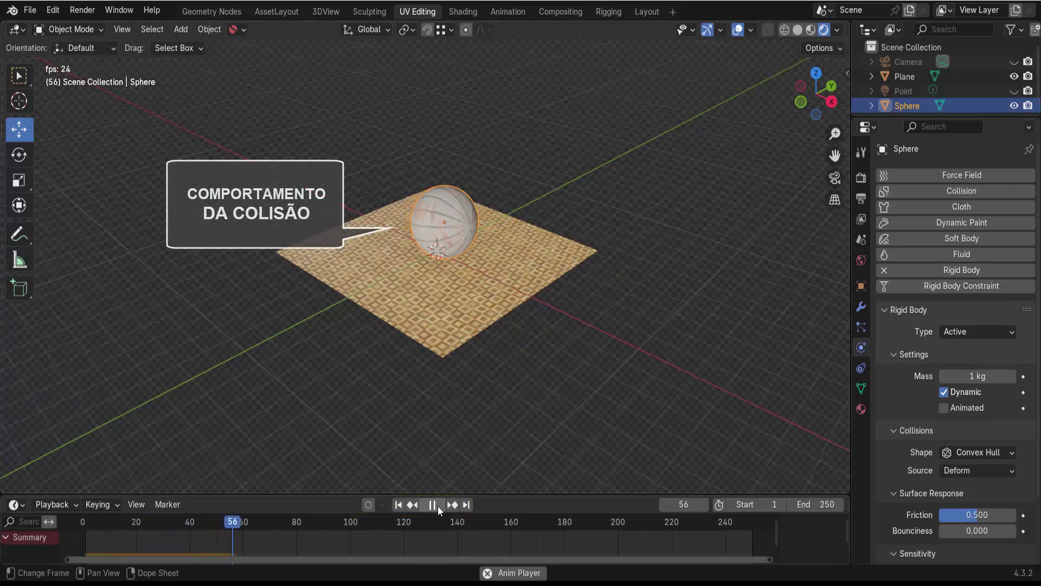
click(437, 505)
click(398, 504)
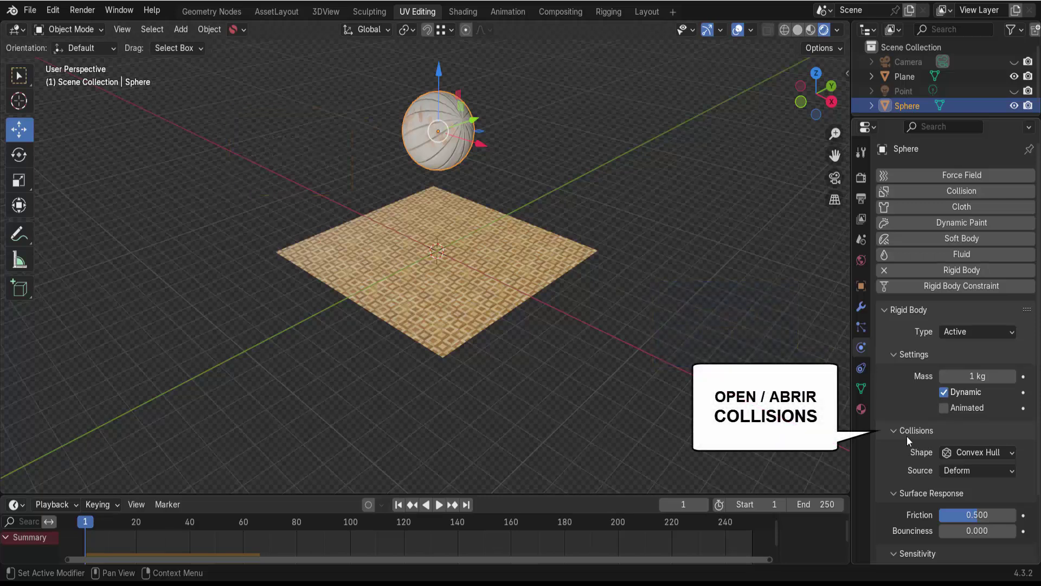
Review the sphere's collision settings, play the simulation with the Convex Hull shape and return to the first frame.
scroll(901, 442, down, 3)
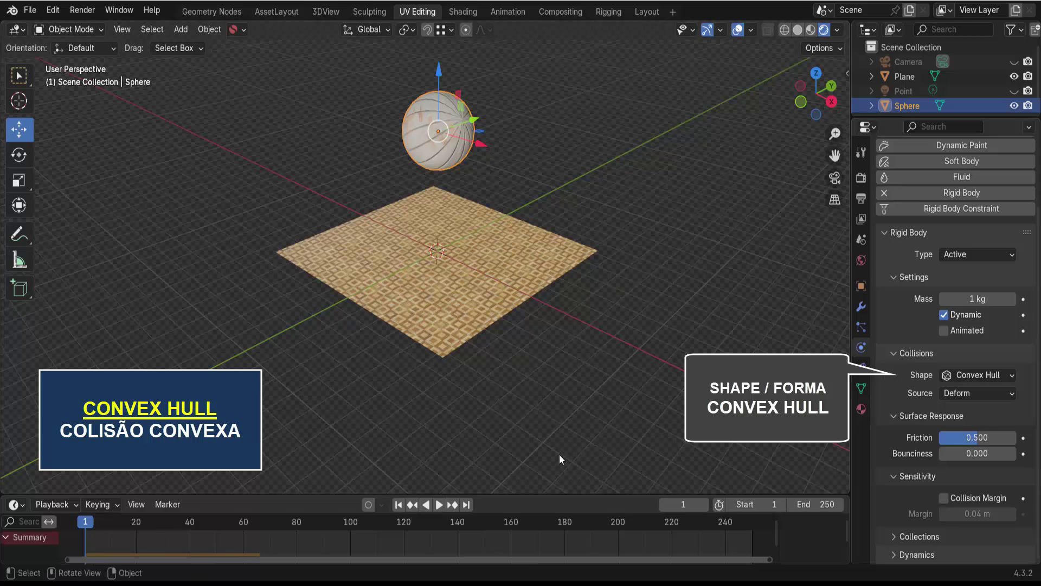
click(440, 504)
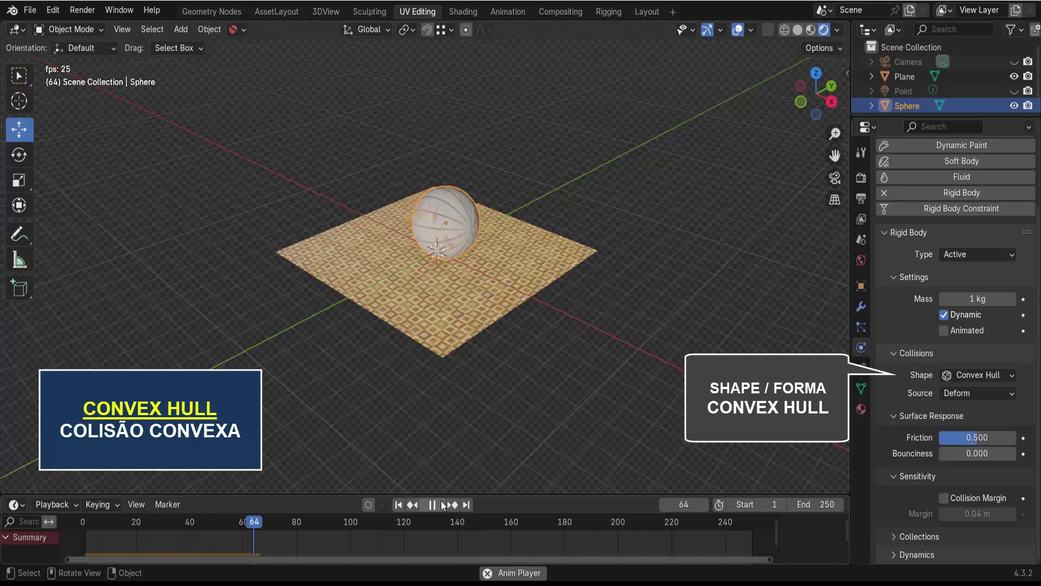
click(442, 504)
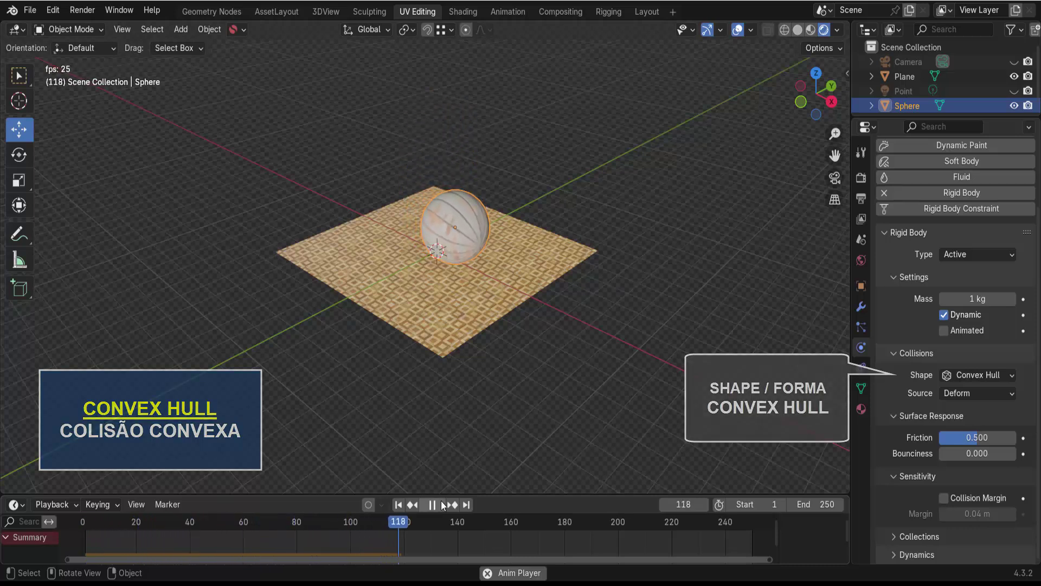
key(shift+Left)
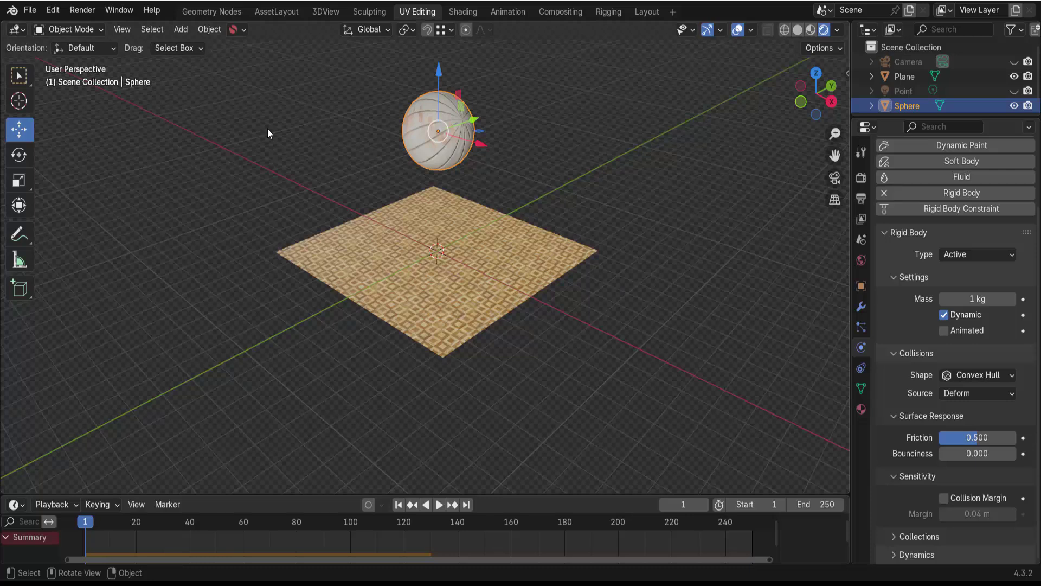
Add a new plane mesh at the centre of the textured plane and scale it to about twice its size.
click(181, 29)
mouse_move(202, 44)
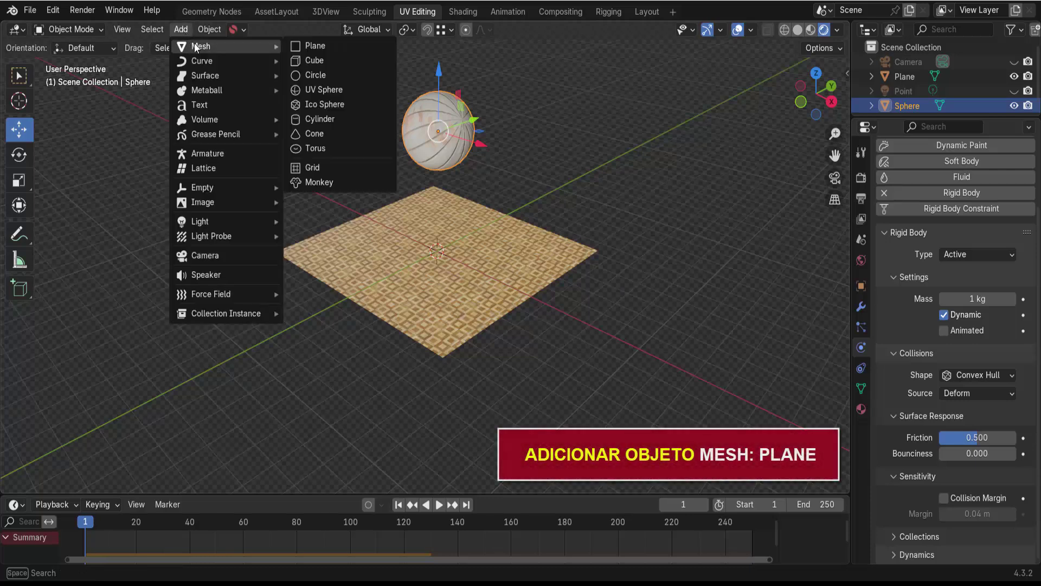
click(319, 43)
key(s)
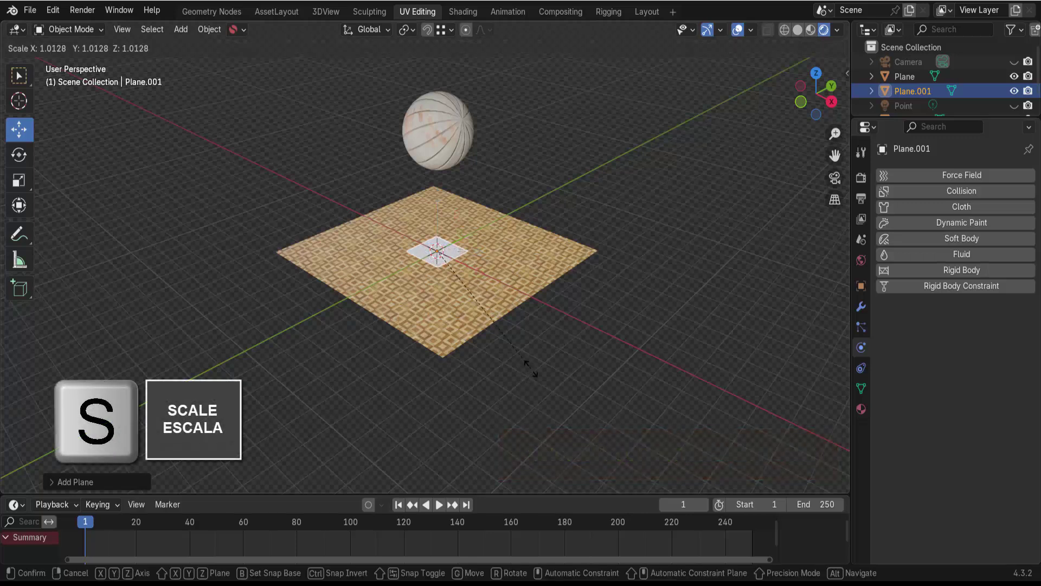
click(615, 421)
Tilt the new plane about the Y axis and move it up and along negative X to just beside the sphere.
key(r)
key(y)
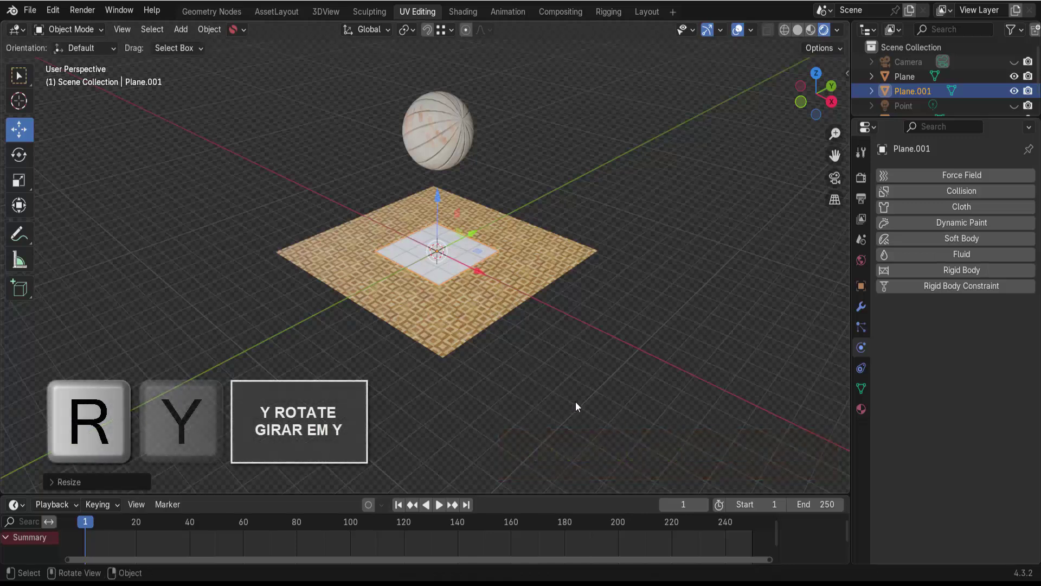
key(r)
key(y)
click(480, 415)
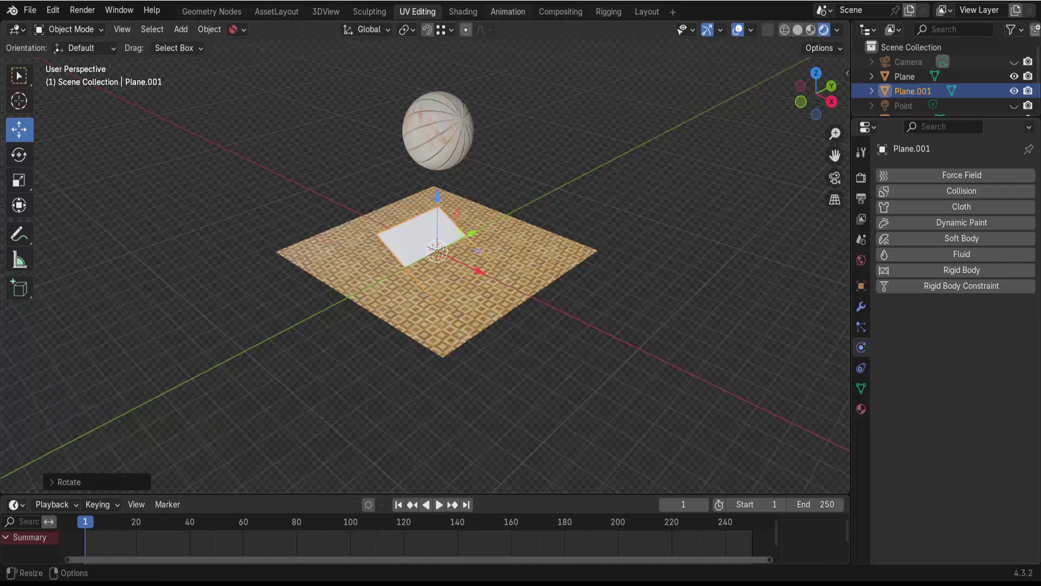
drag(437, 196, 442, 180)
drag(481, 211, 429, 191)
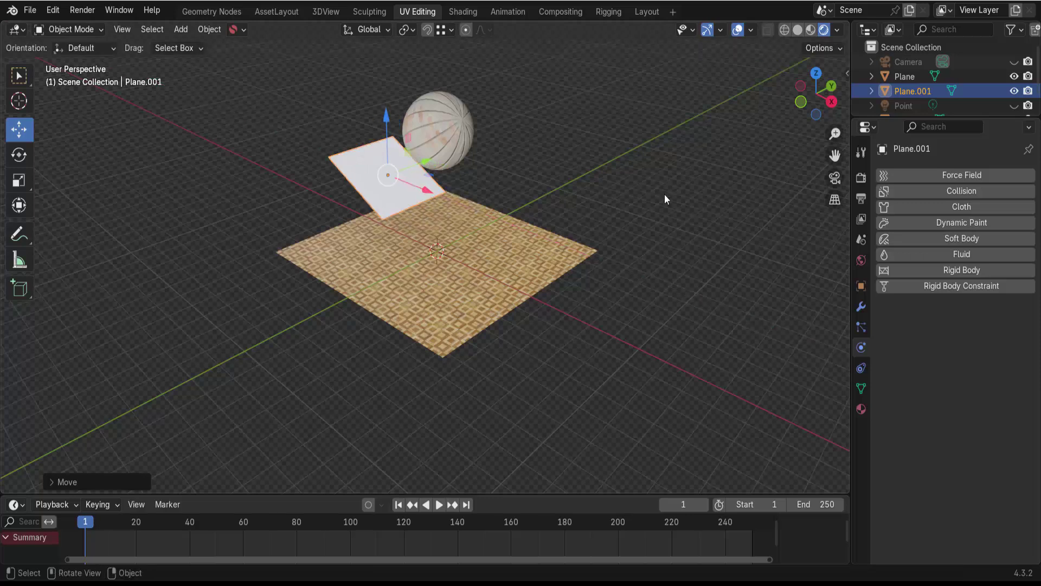
Check the arrangement of the textured plane, the tilted plane and the sphere from the front and in perspective.
click(801, 102)
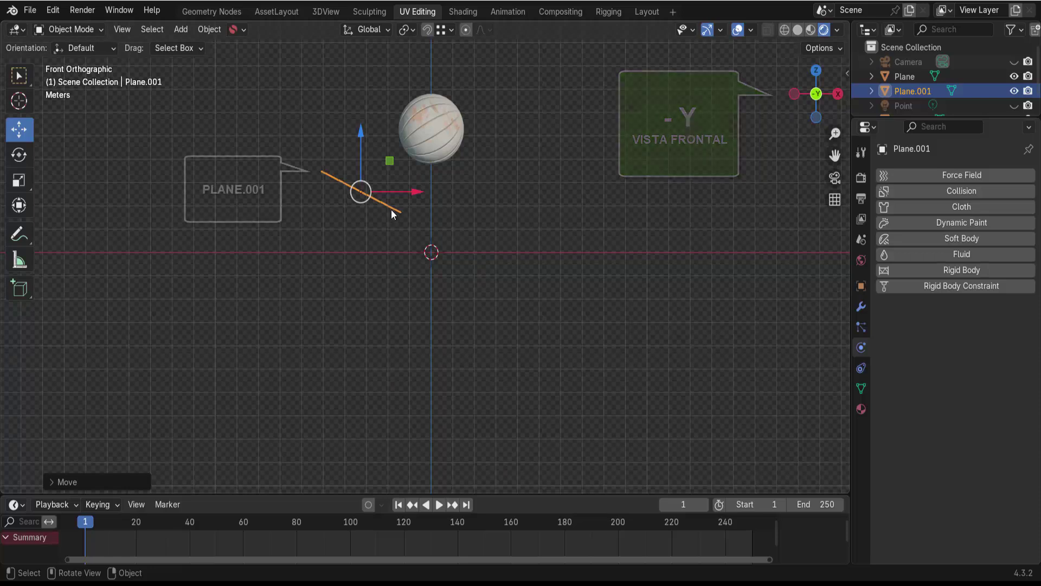
click(906, 79)
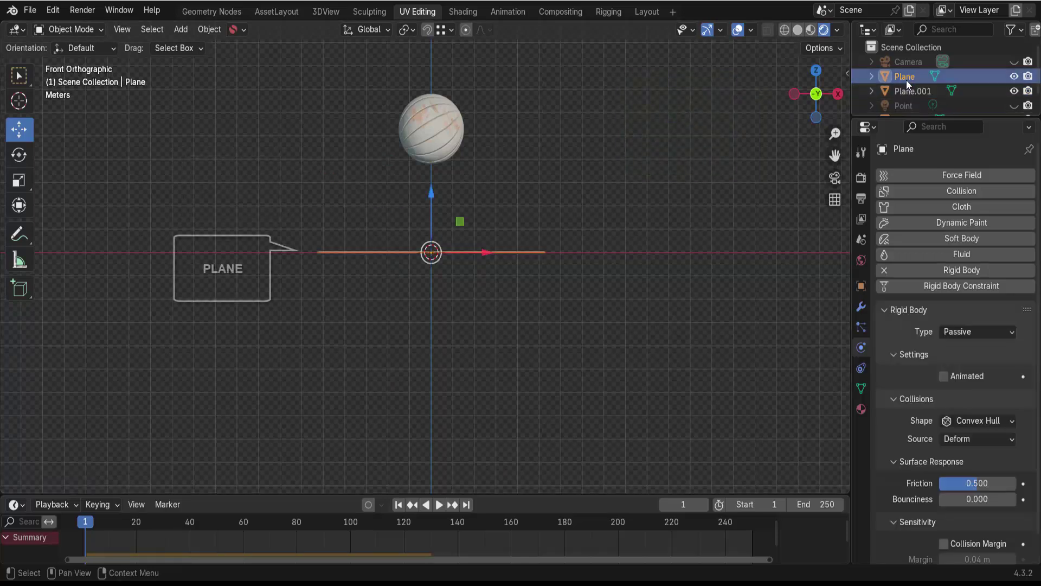
click(912, 90)
scroll(909, 92, down, 1)
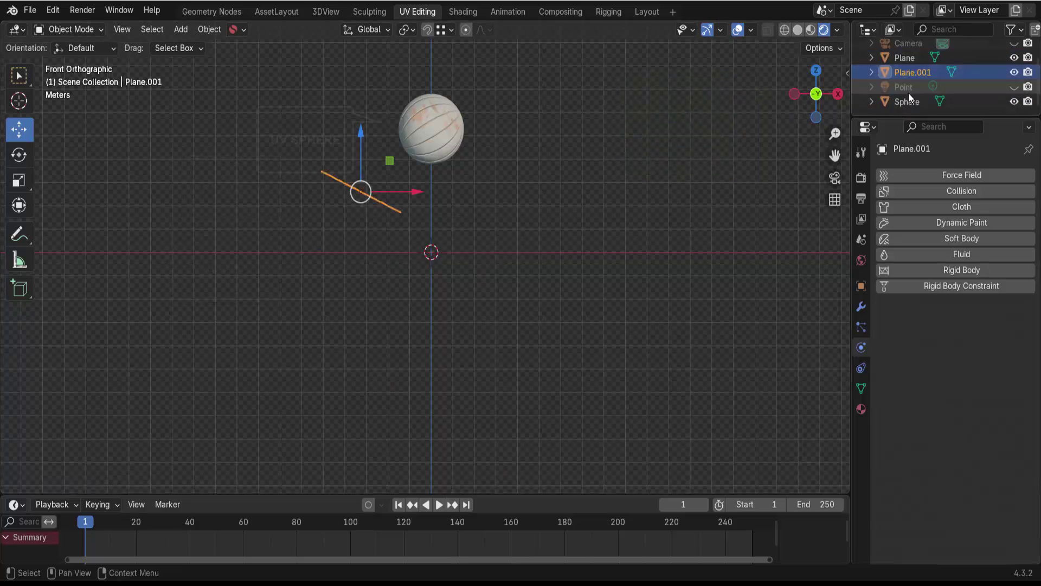
click(885, 101)
middle_drag(774, 176, 730, 226)
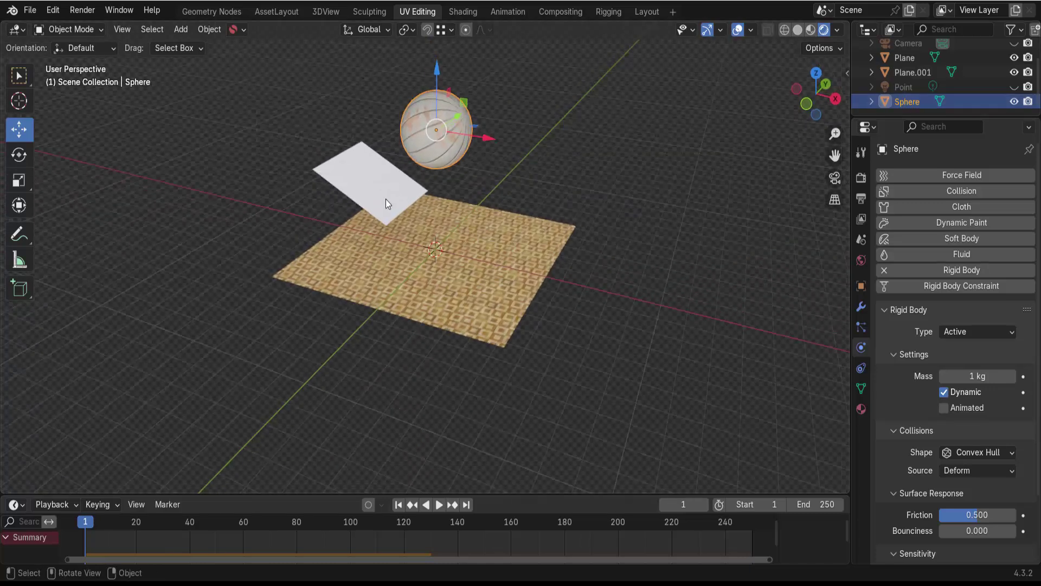
Add a rigid body to the tilted white plane.
click(591, 193)
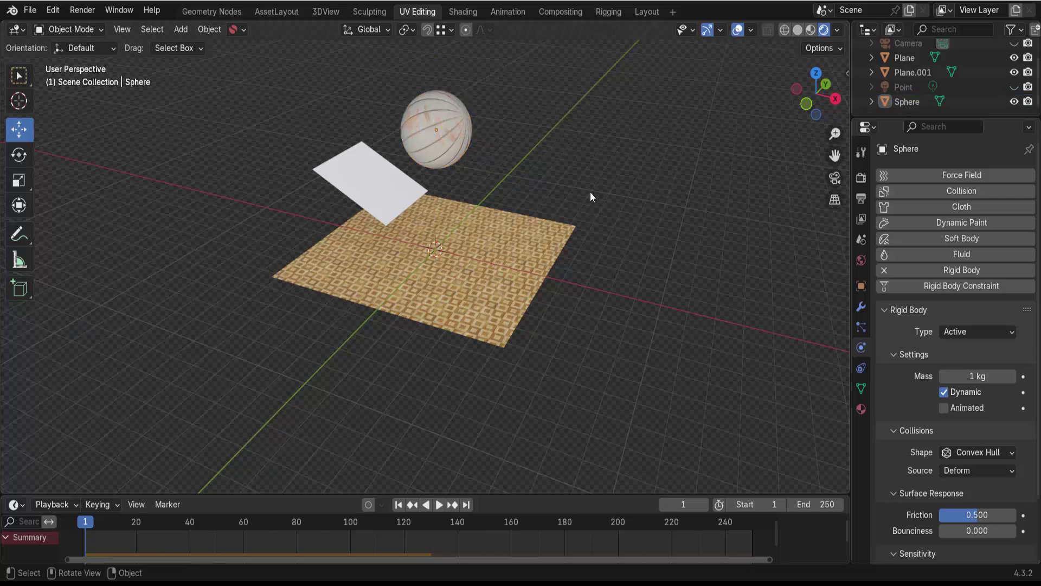
click(366, 185)
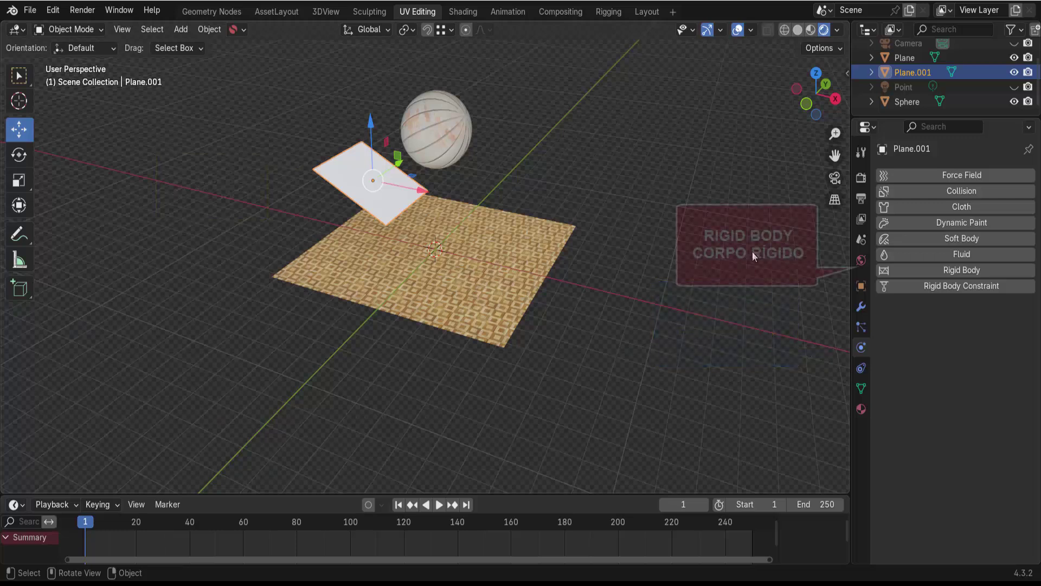
click(969, 270)
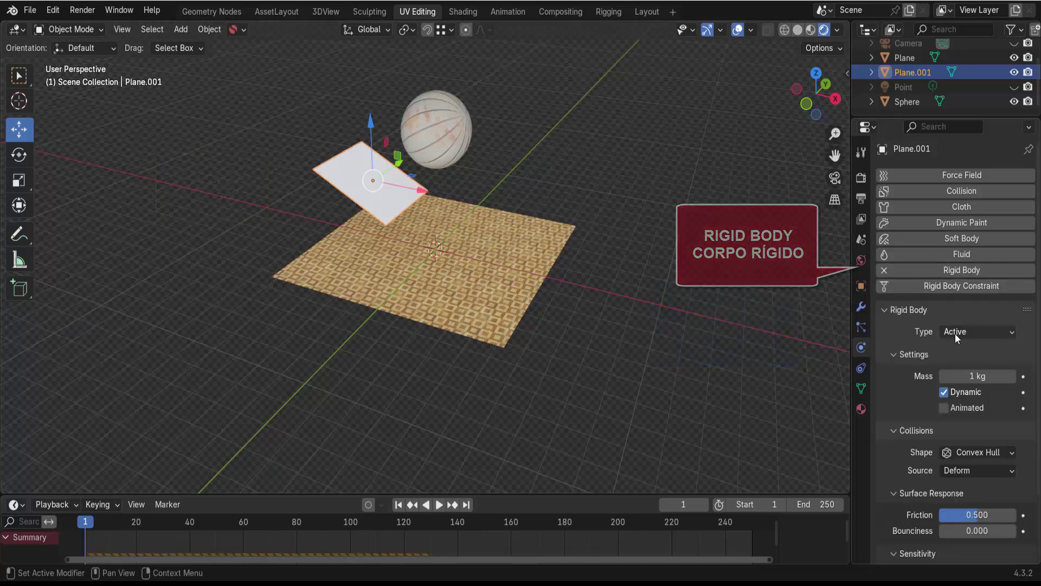
Set the tilted plane's rigid body type to Passive and test the simulation twice from the first frame.
click(993, 332)
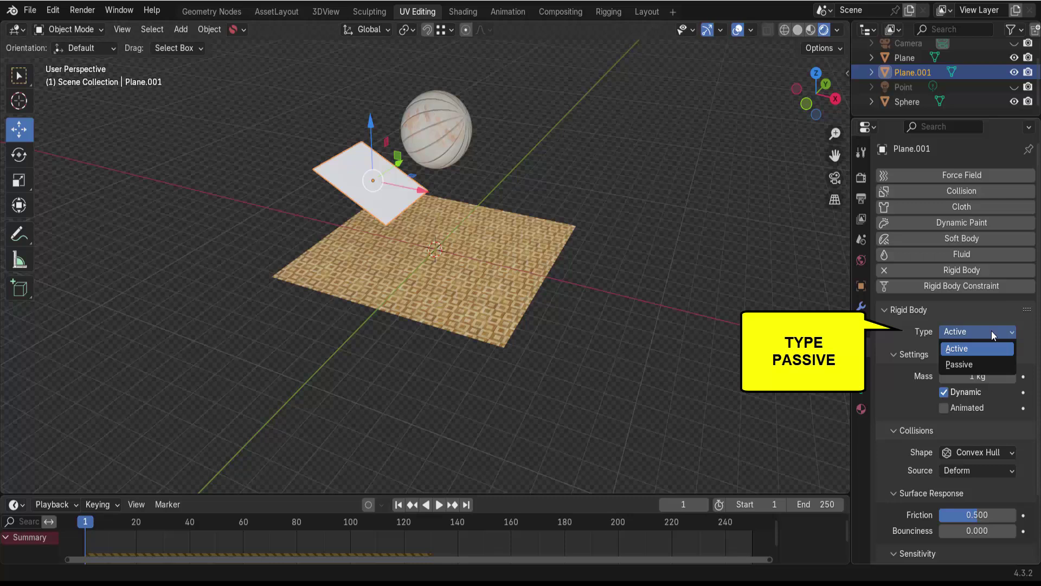
click(960, 364)
click(437, 506)
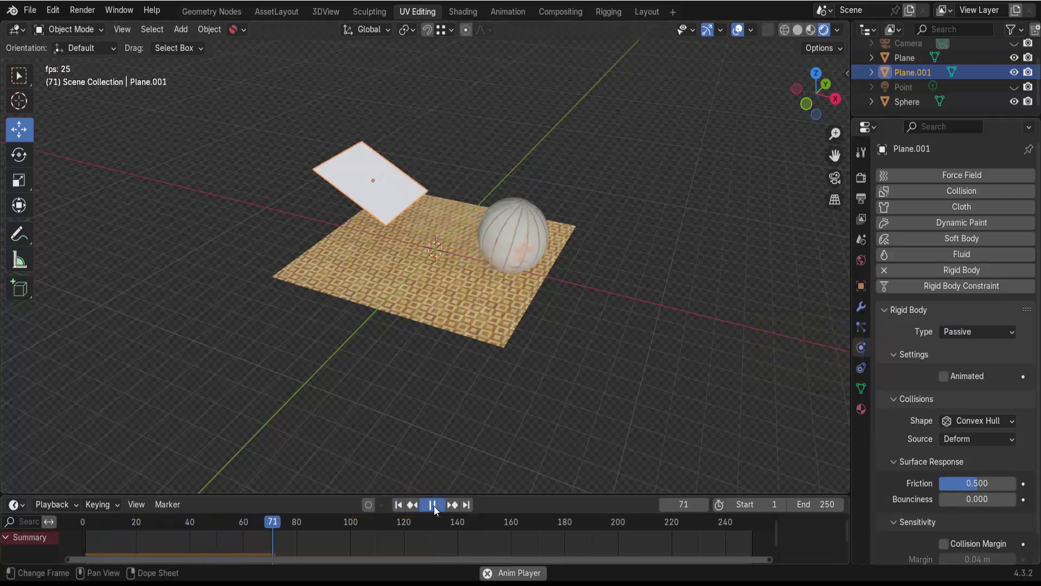
click(432, 504)
click(399, 505)
click(438, 505)
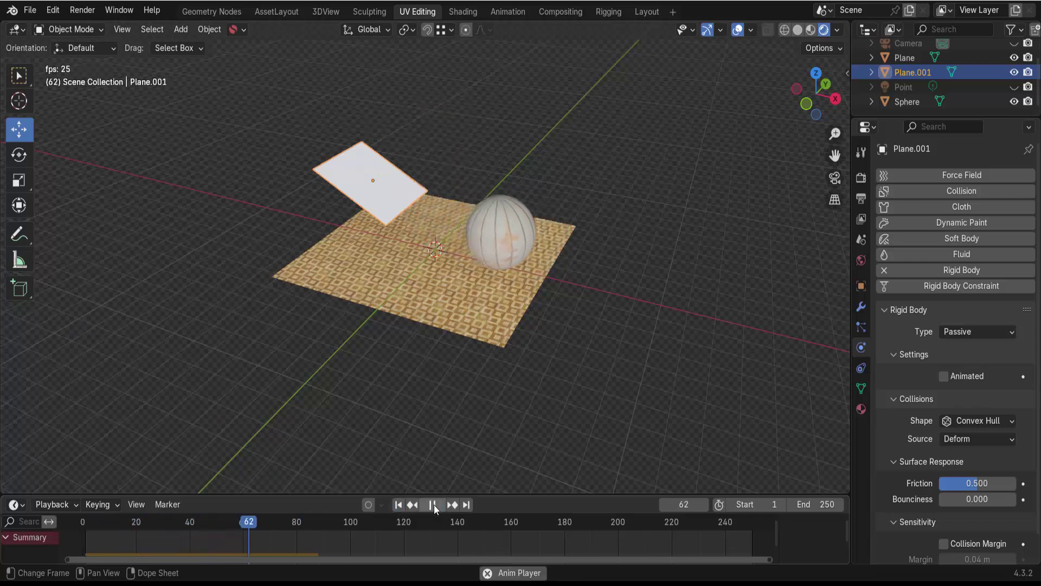
click(433, 505)
click(399, 505)
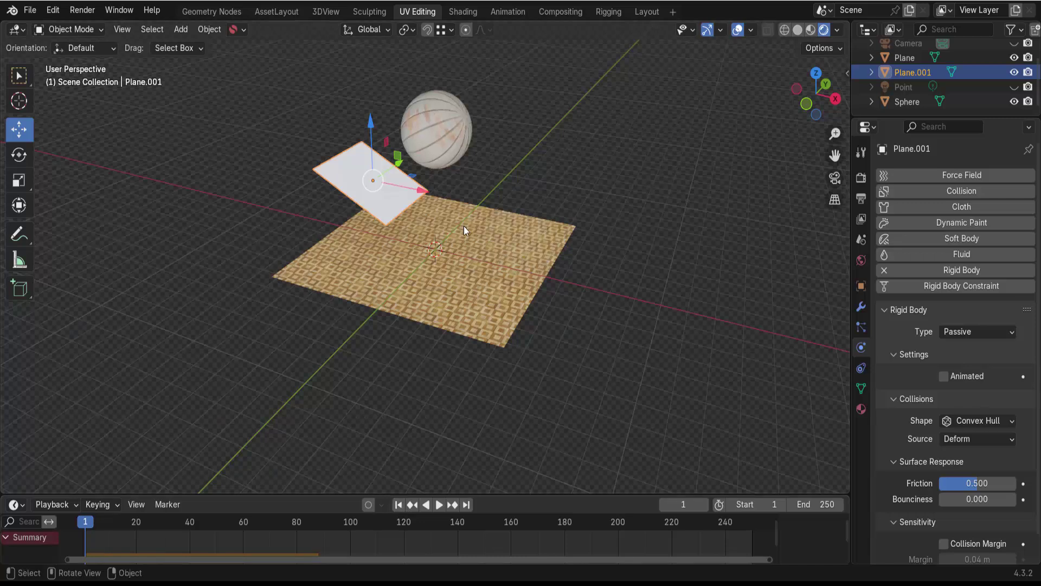
Select the sphere and play the simulation with its Convex Hull collision shape, then return to the first frame.
click(443, 128)
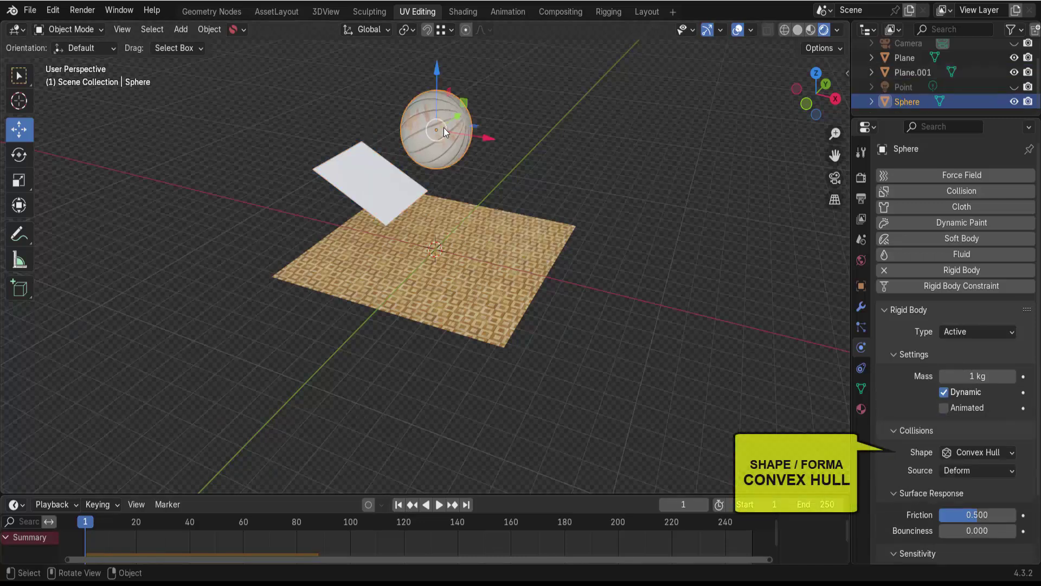
click(439, 504)
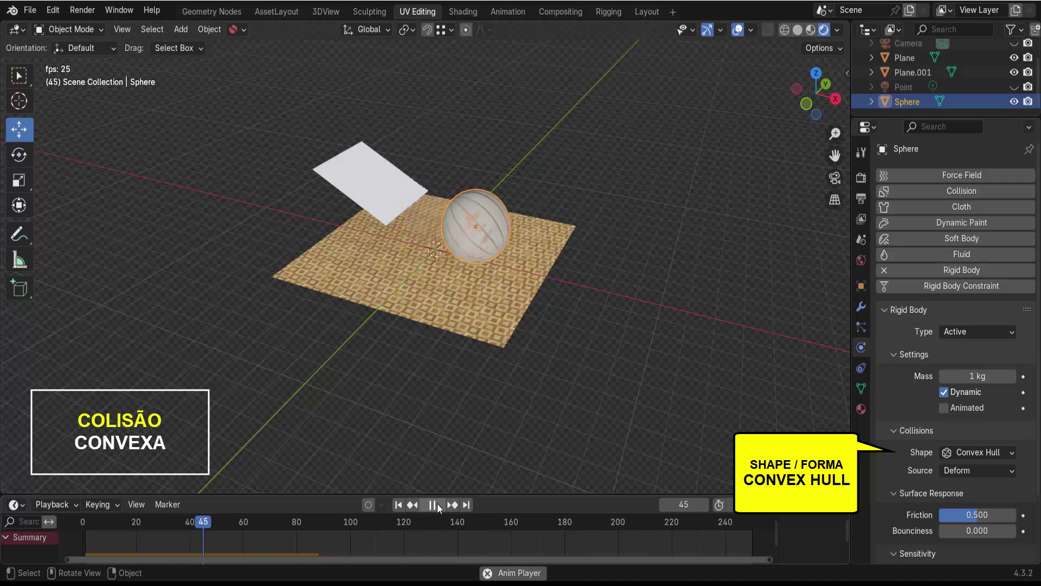
click(433, 505)
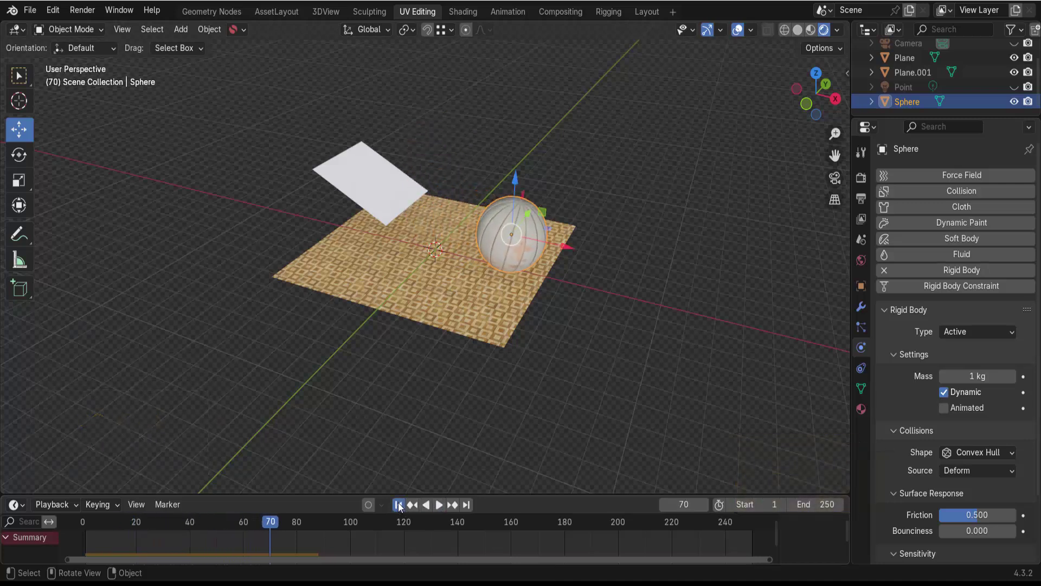
click(399, 505)
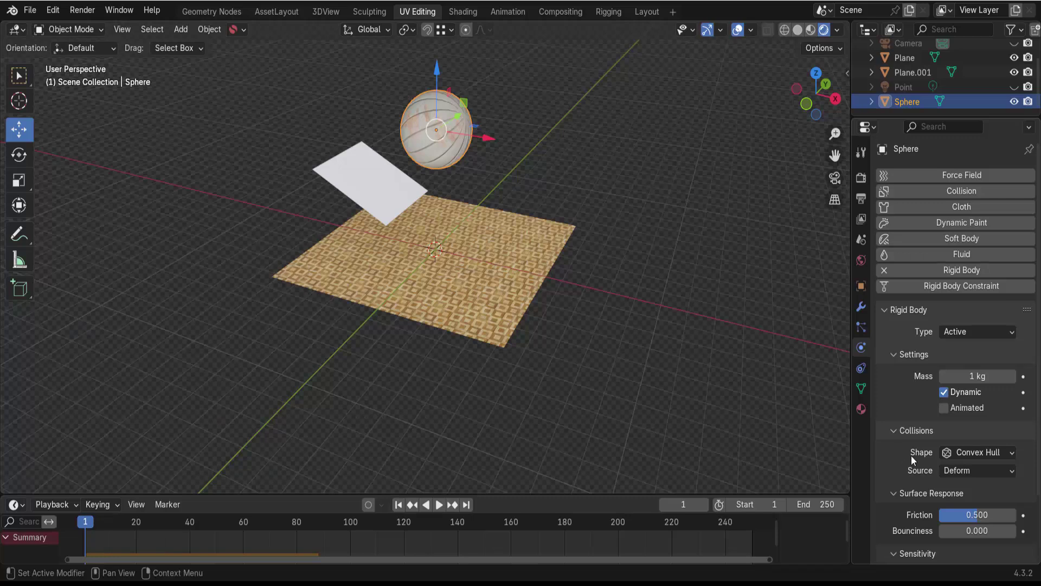
Change the sphere's collision shape to Cylinder and play the simulation twice from the first frame.
click(970, 453)
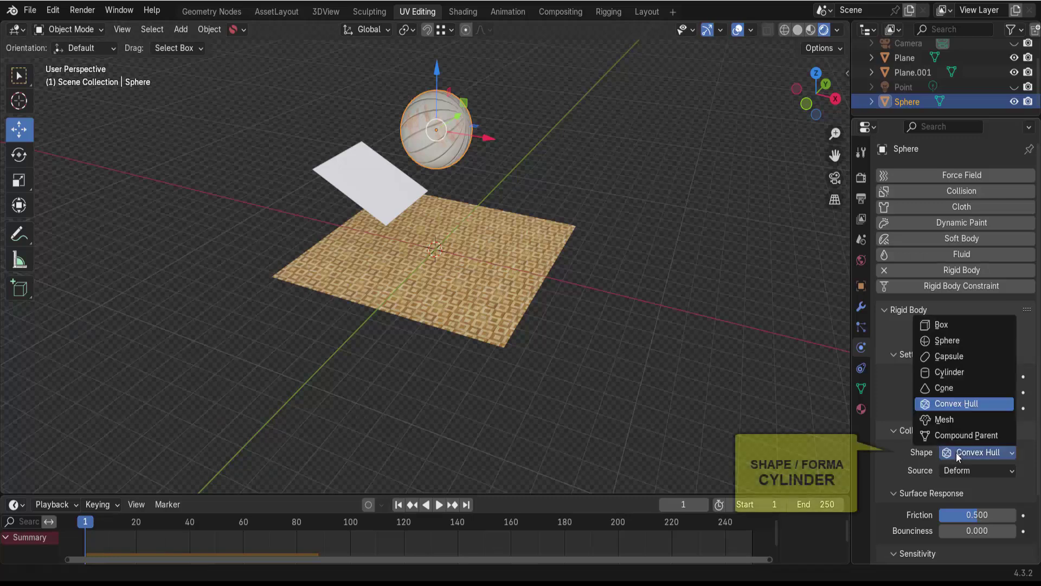
click(950, 373)
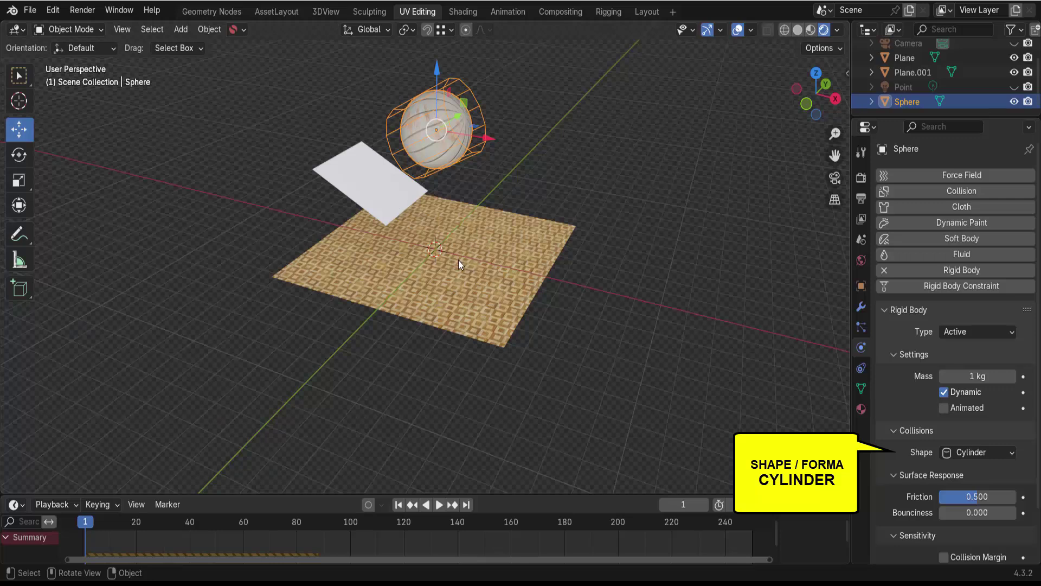
click(438, 504)
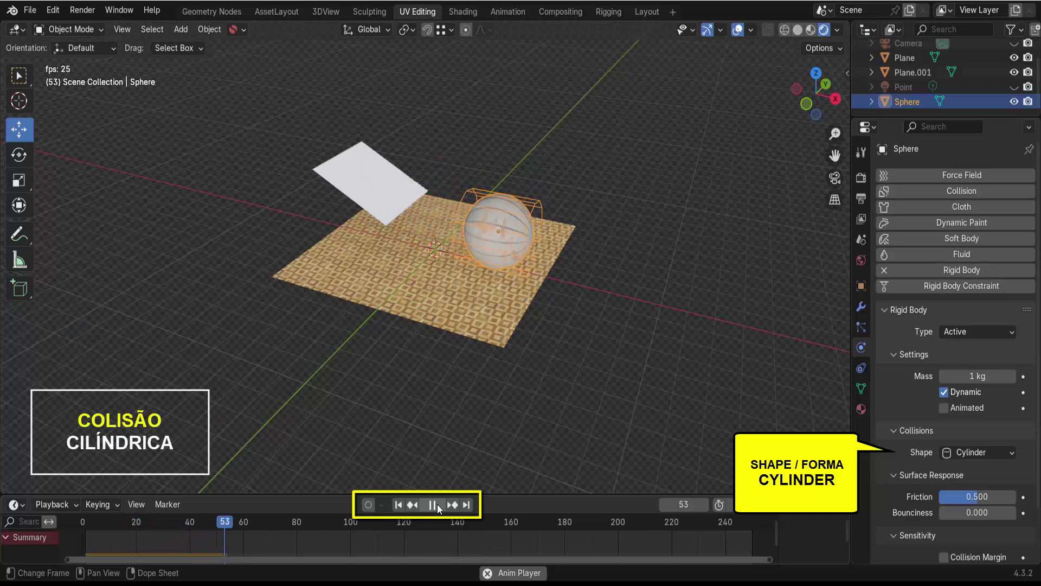
click(433, 506)
click(401, 506)
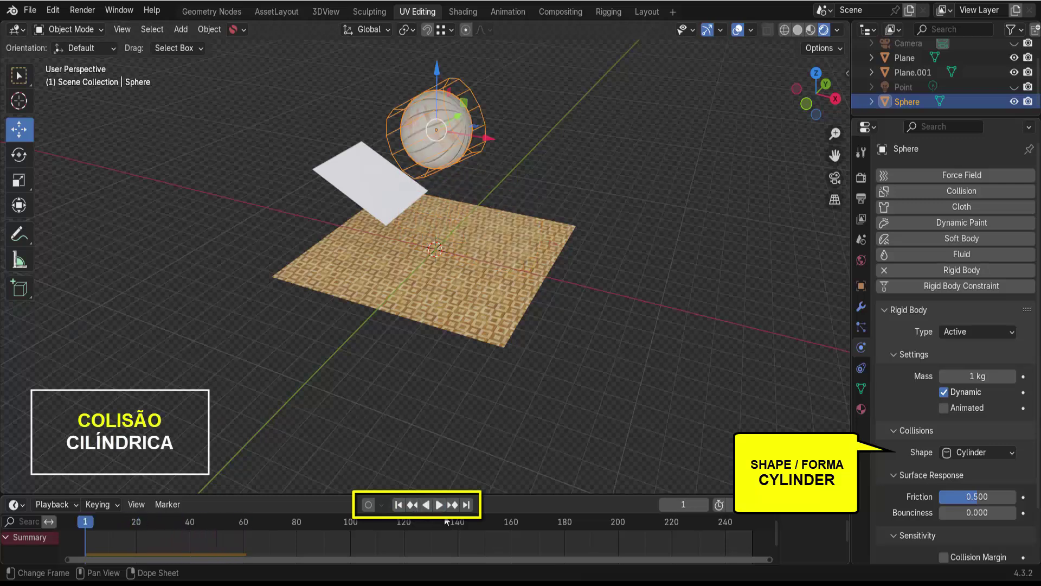
click(439, 505)
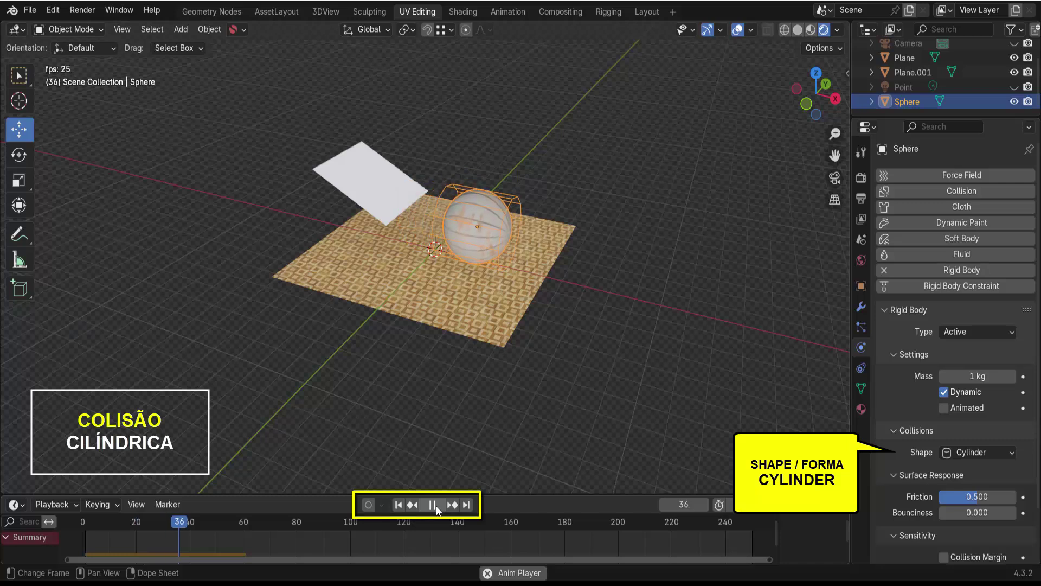
click(438, 504)
click(399, 505)
Move the tilted plane slightly along positive X, further under the sphere, and replay the simulation twice.
click(375, 183)
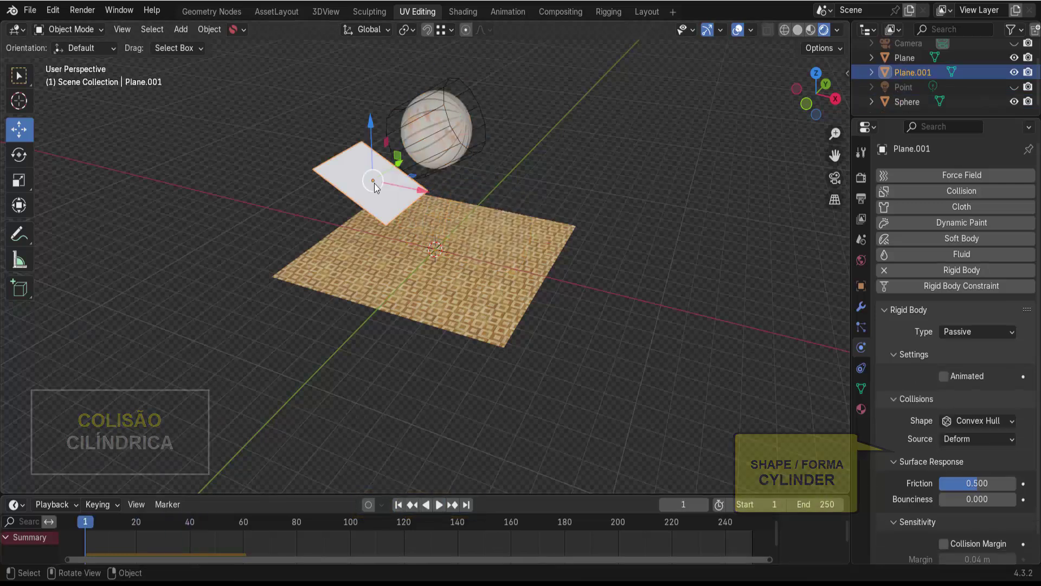
drag(411, 195, 427, 199)
click(440, 505)
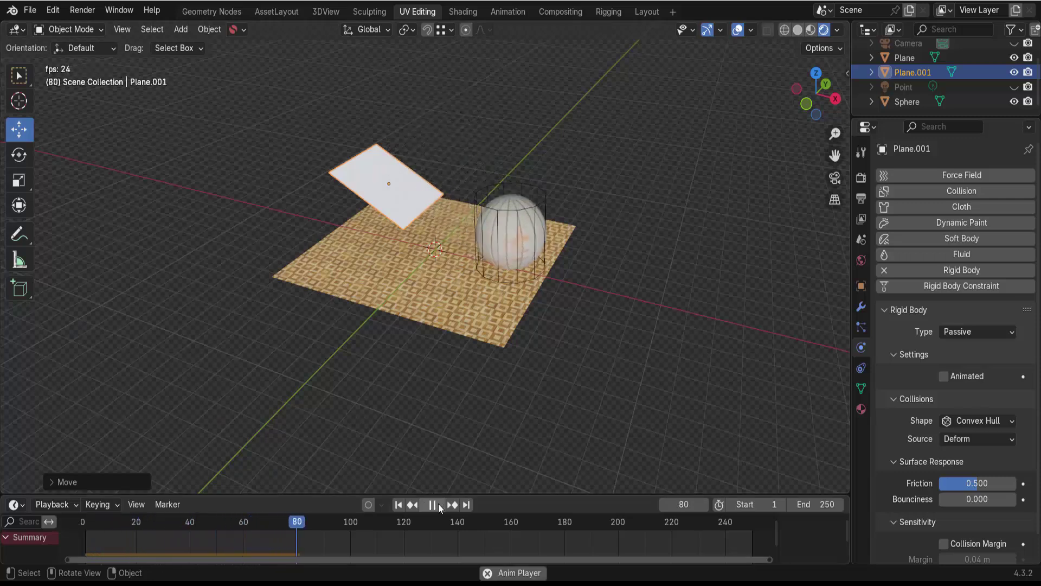
click(438, 506)
click(400, 505)
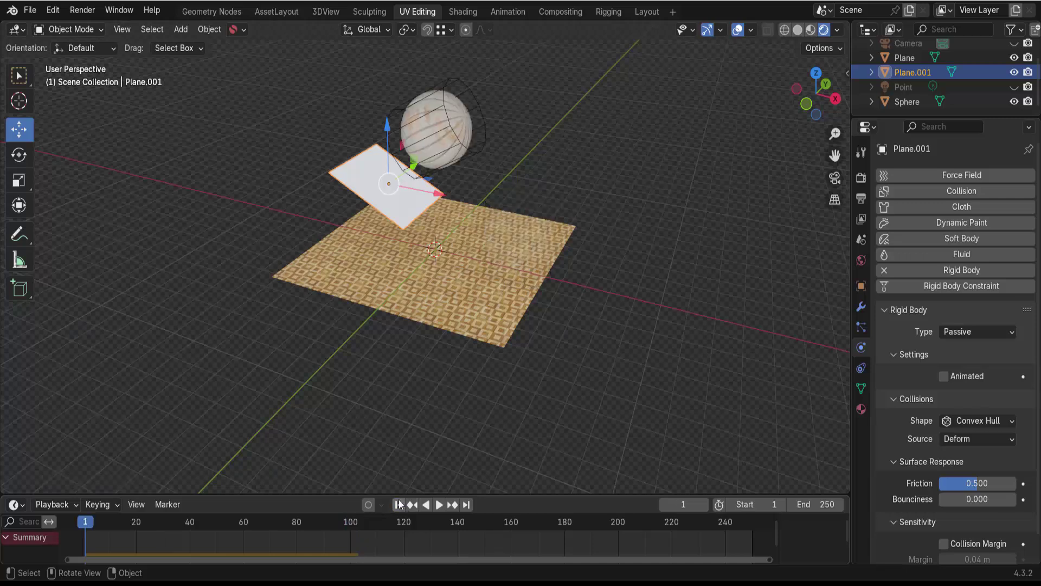
click(439, 504)
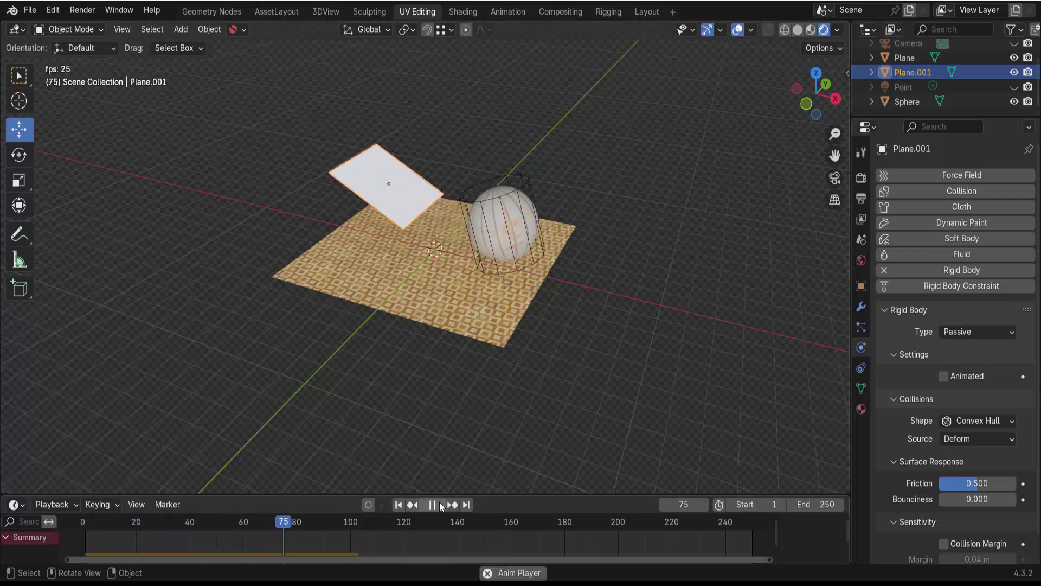
click(440, 505)
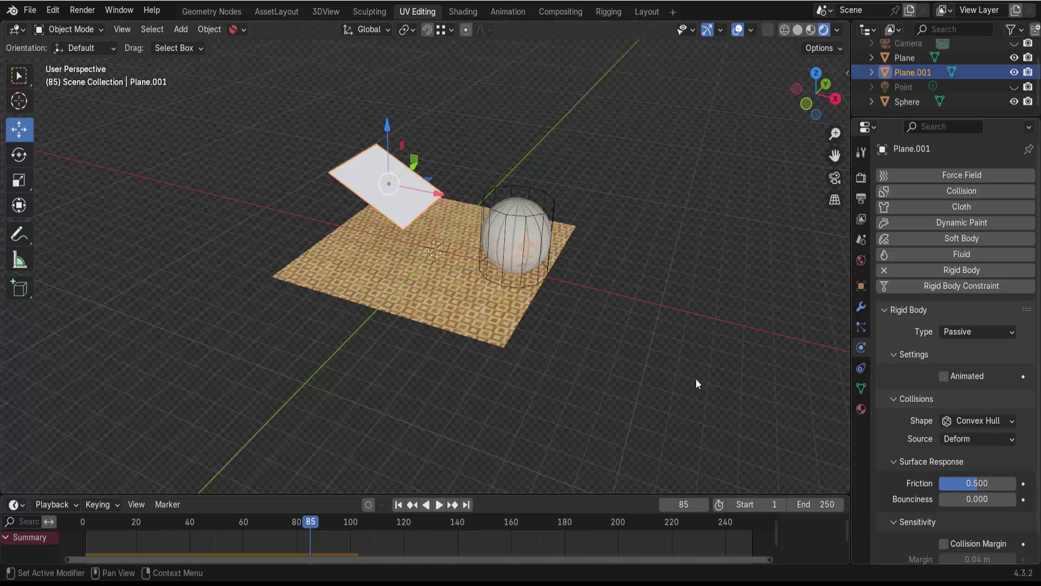
Switch the sphere's collision shape to Box and run the simulation twice from frame 1, rewinding after each run.
click(538, 217)
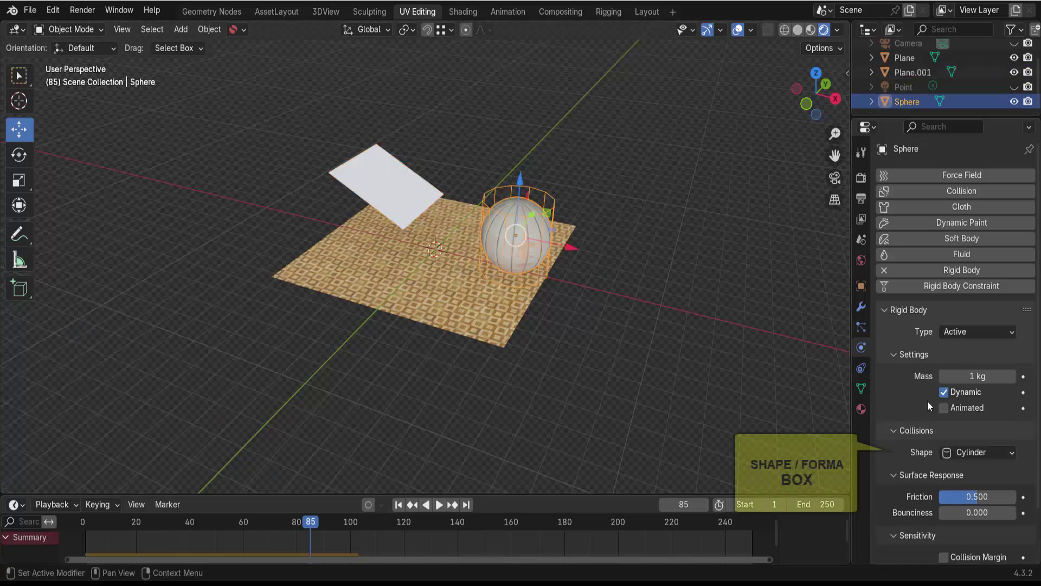
click(969, 453)
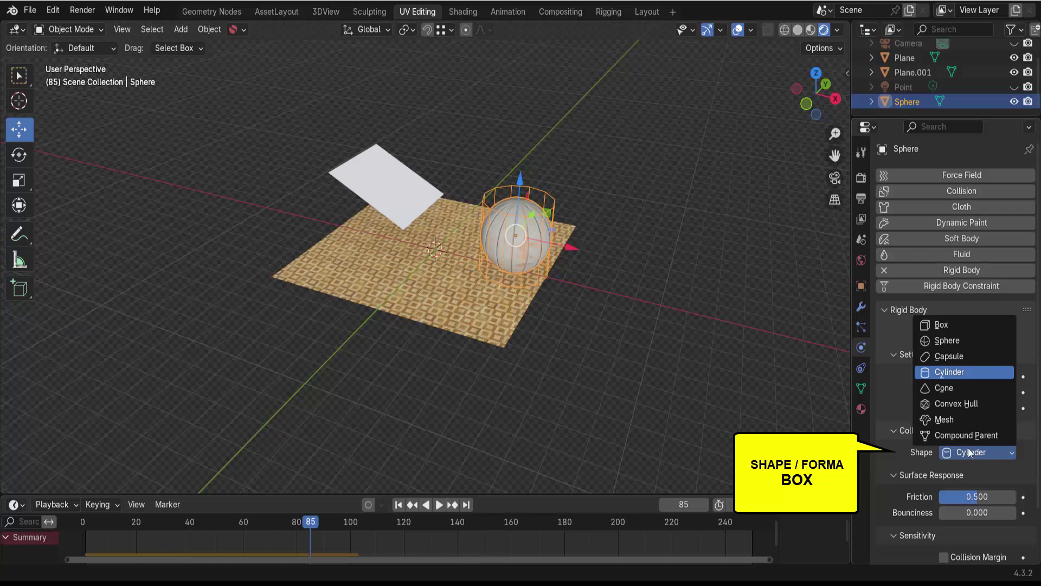
click(927, 322)
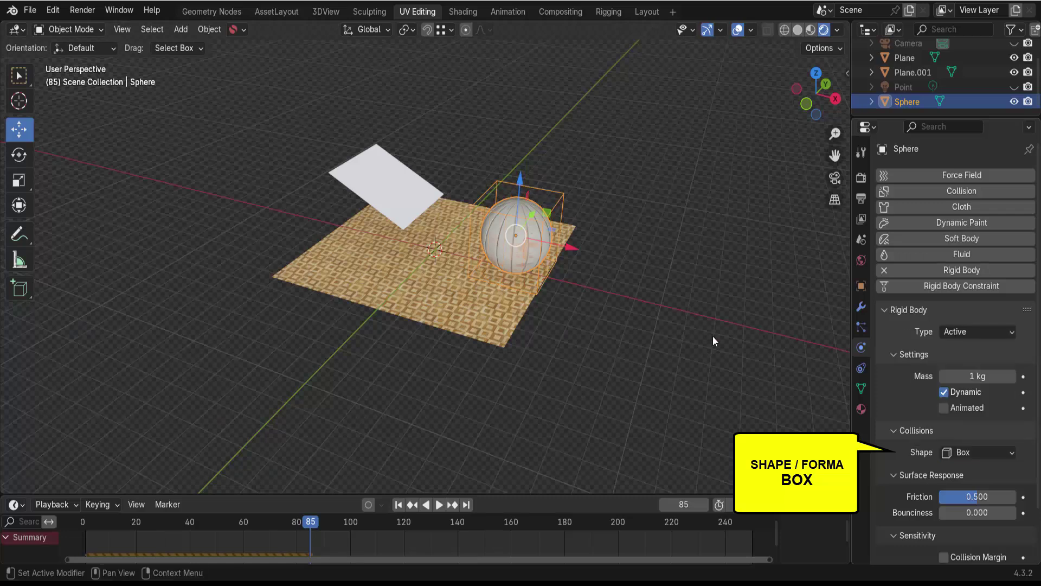
click(399, 504)
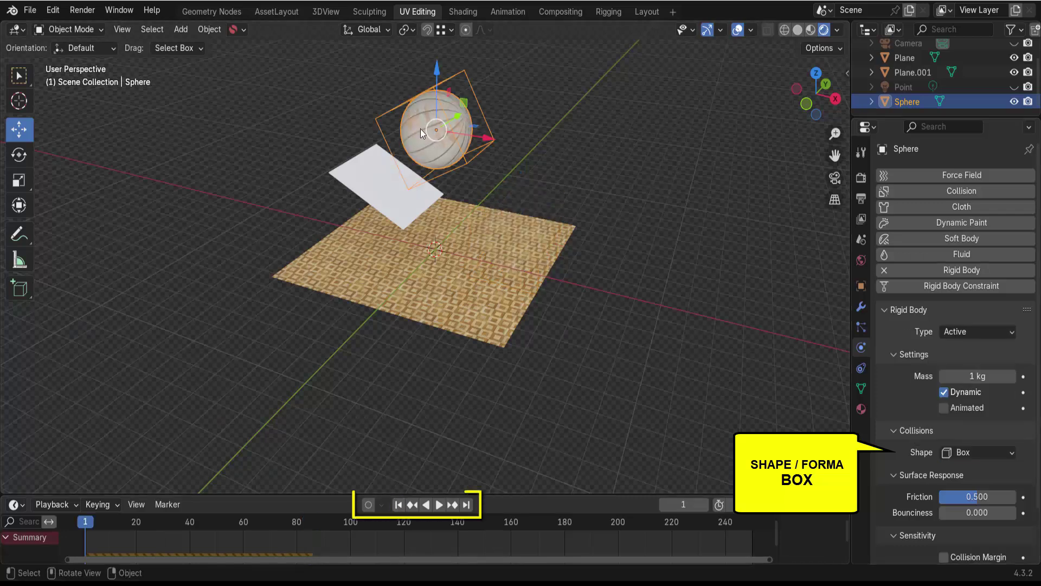
click(440, 504)
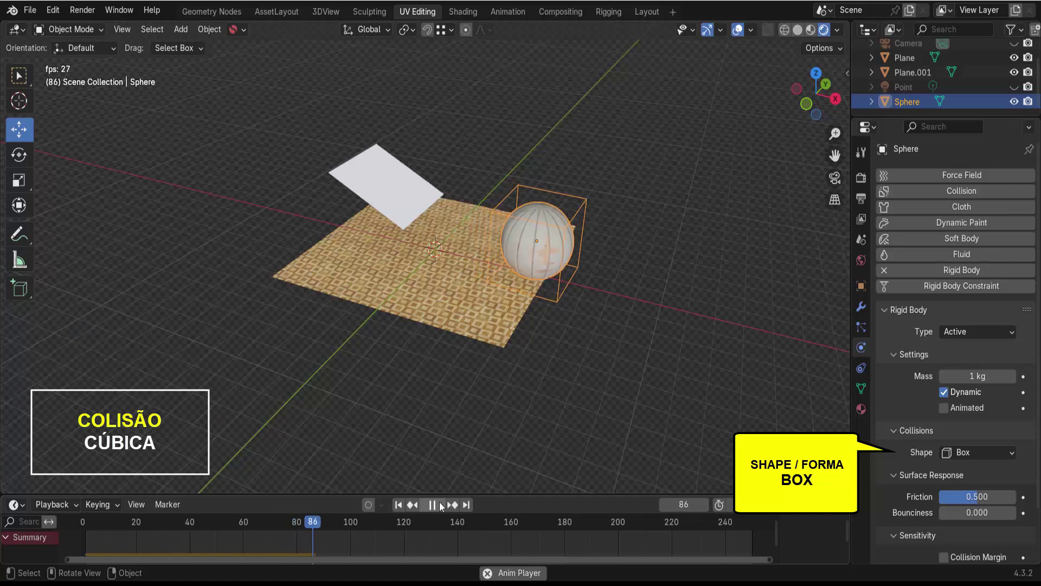
click(440, 505)
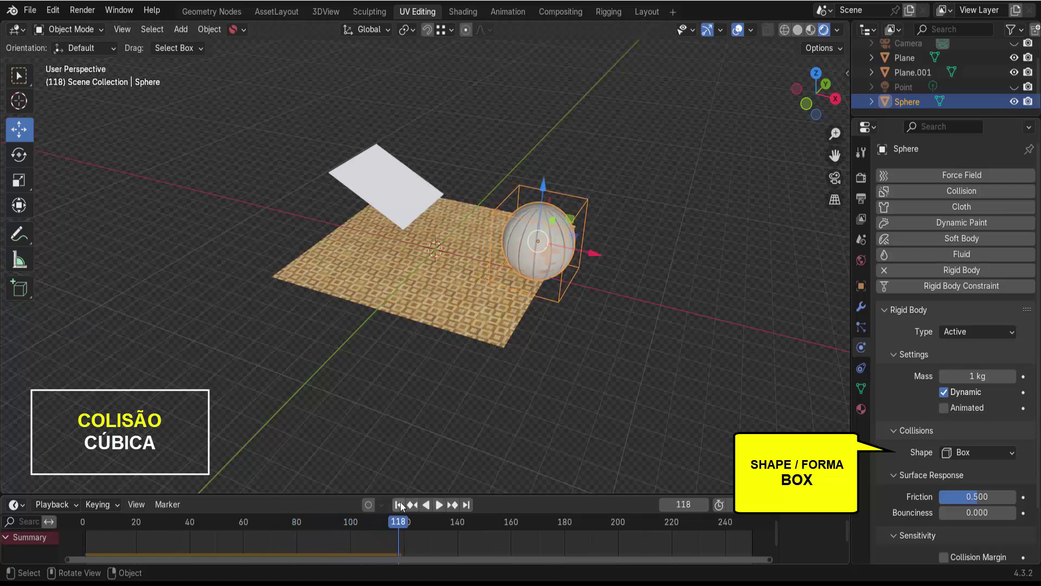
click(399, 504)
click(439, 504)
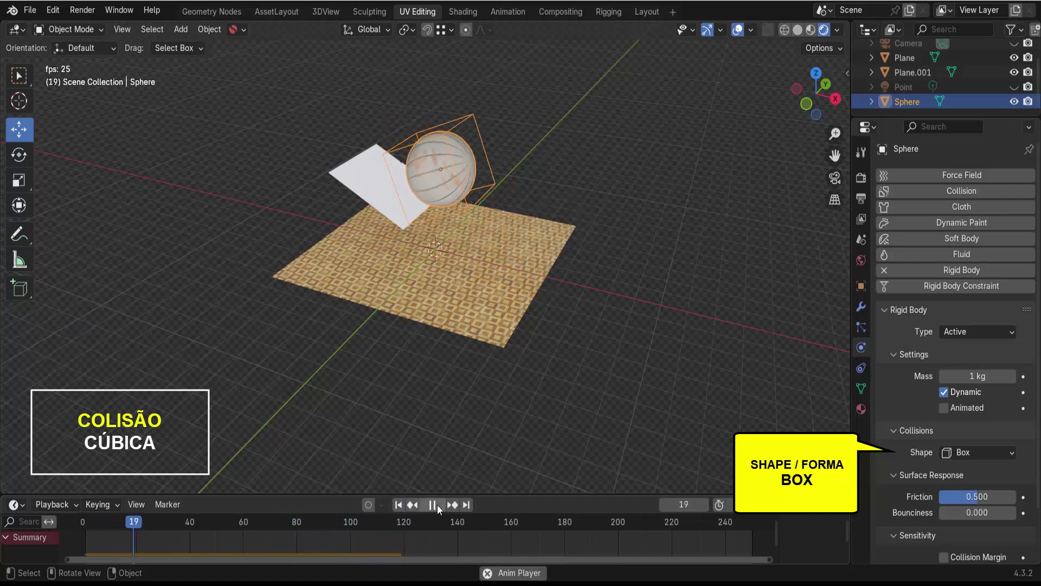
click(437, 506)
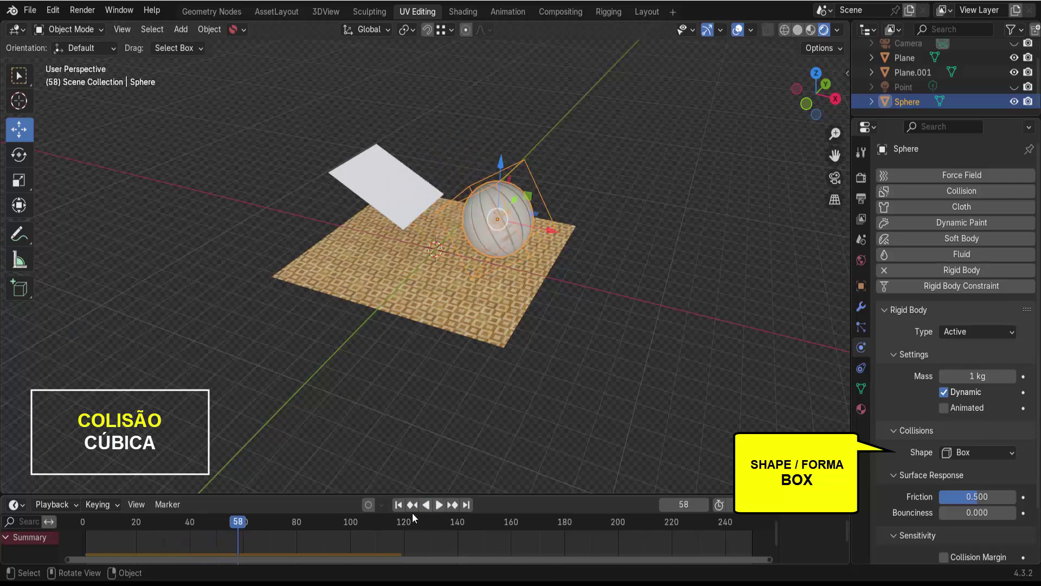
click(399, 505)
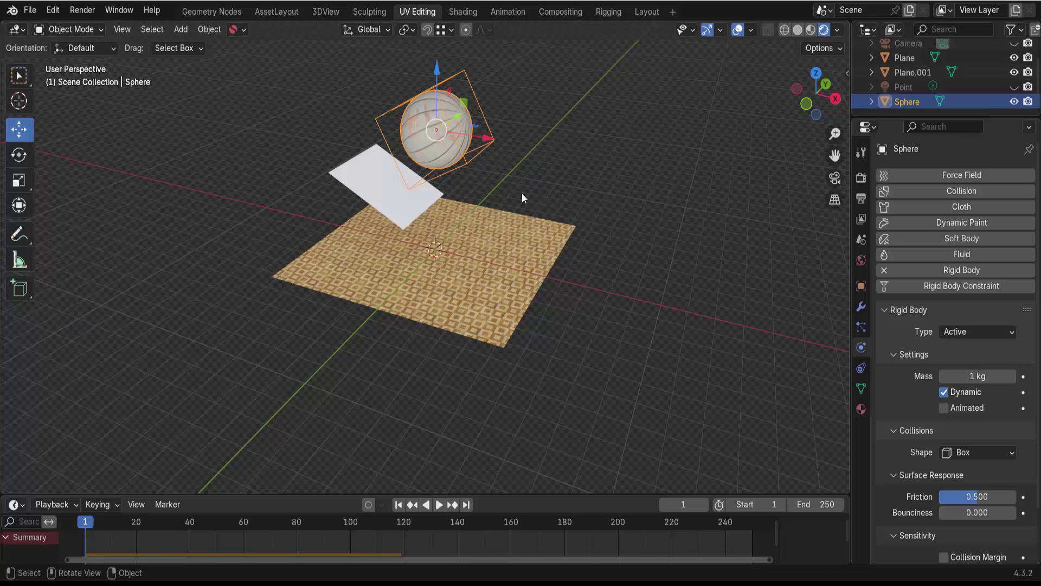
Set the ball's collision shape to Sphere, play the simulation and rewind to the first frame.
click(961, 452)
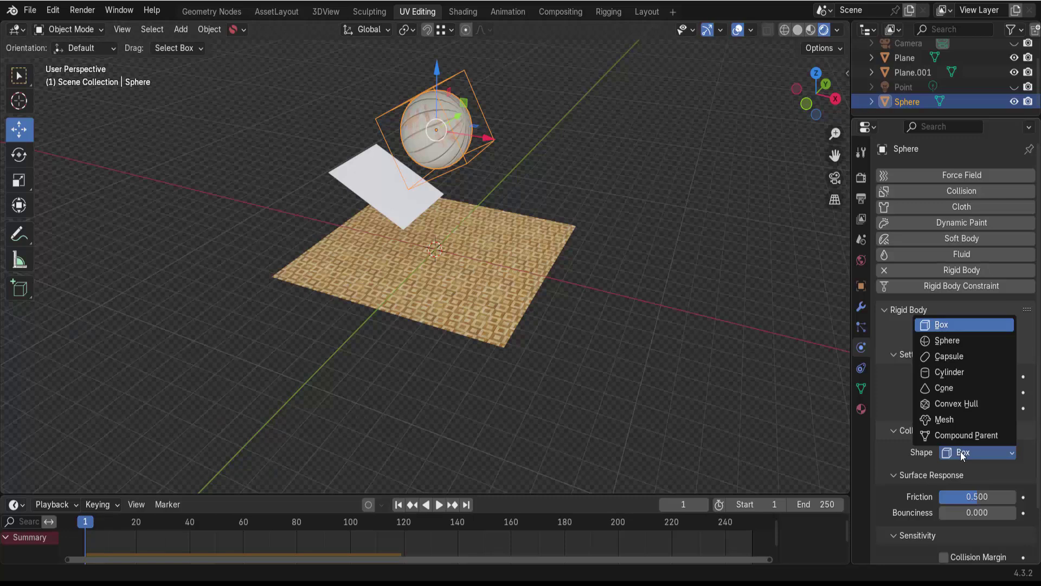
click(943, 340)
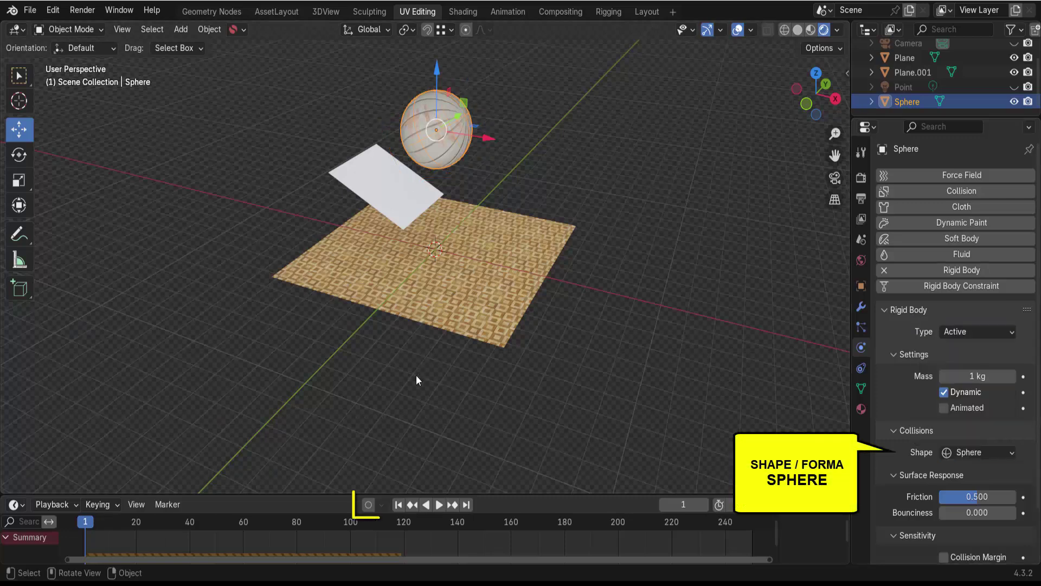
click(437, 504)
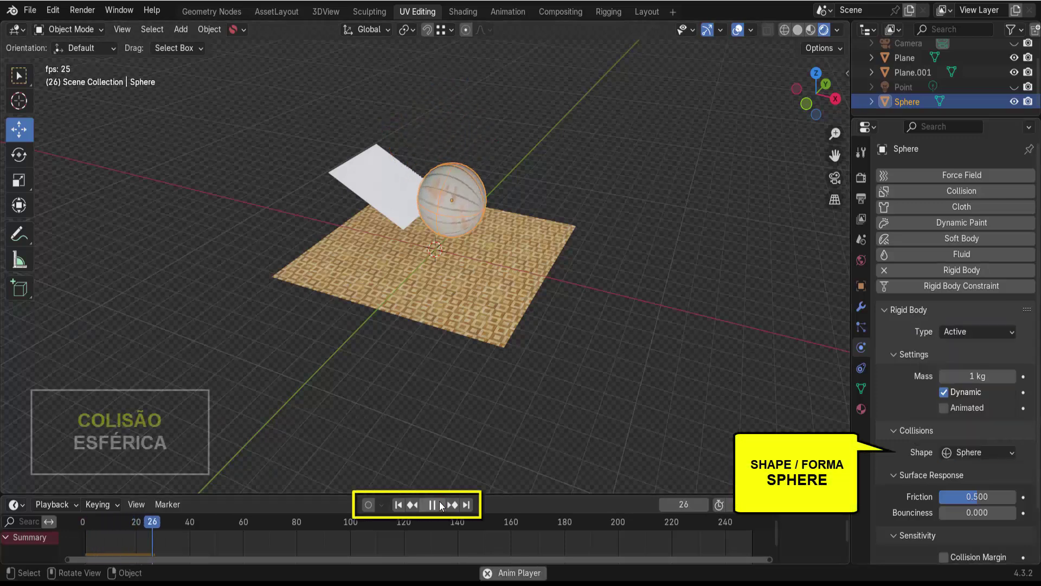
click(437, 505)
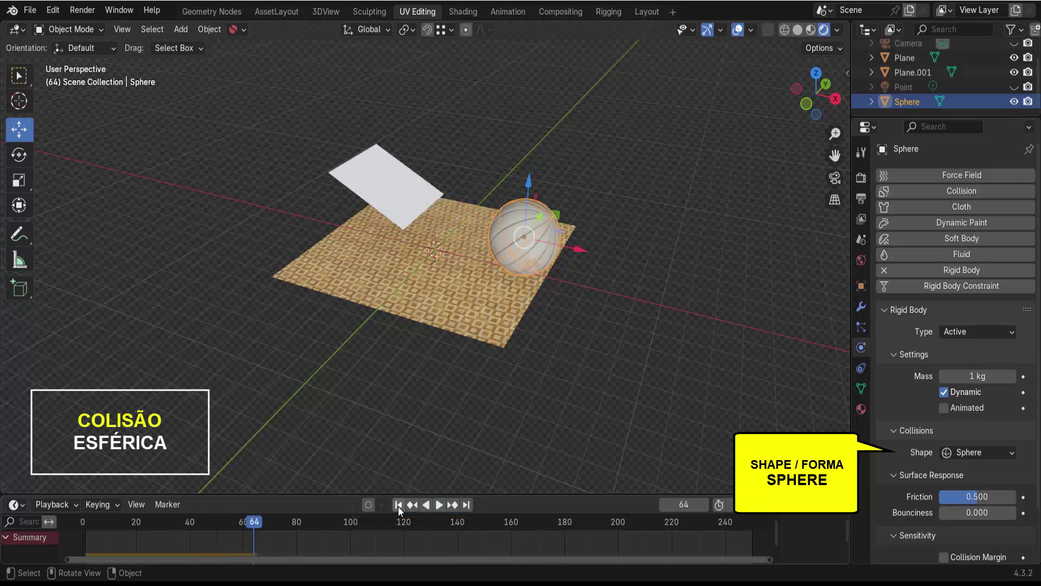
click(399, 505)
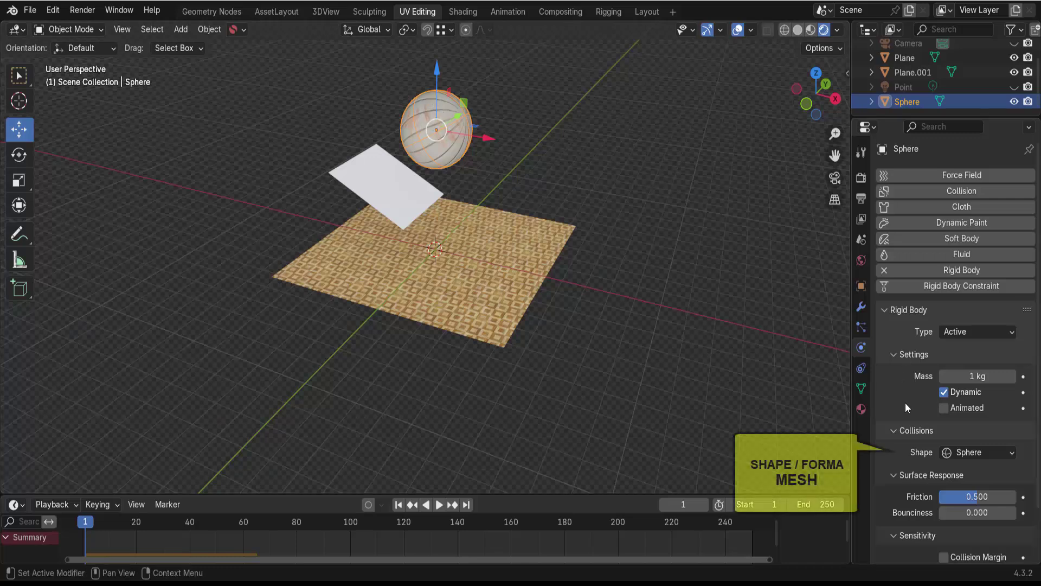
Set the sphere's collision shape to Mesh, play the simulation and rewind to the first frame.
click(968, 451)
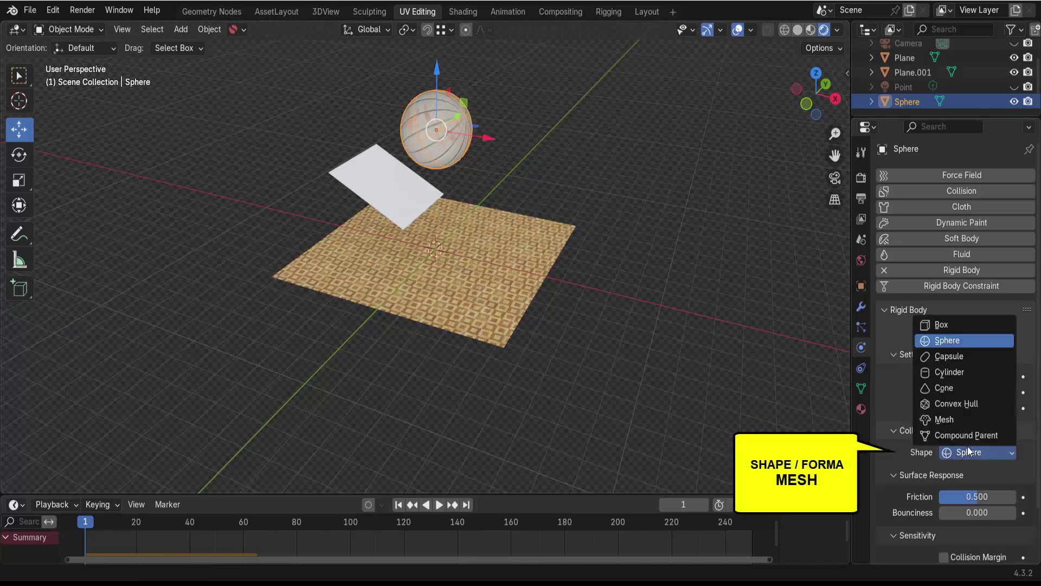
click(952, 418)
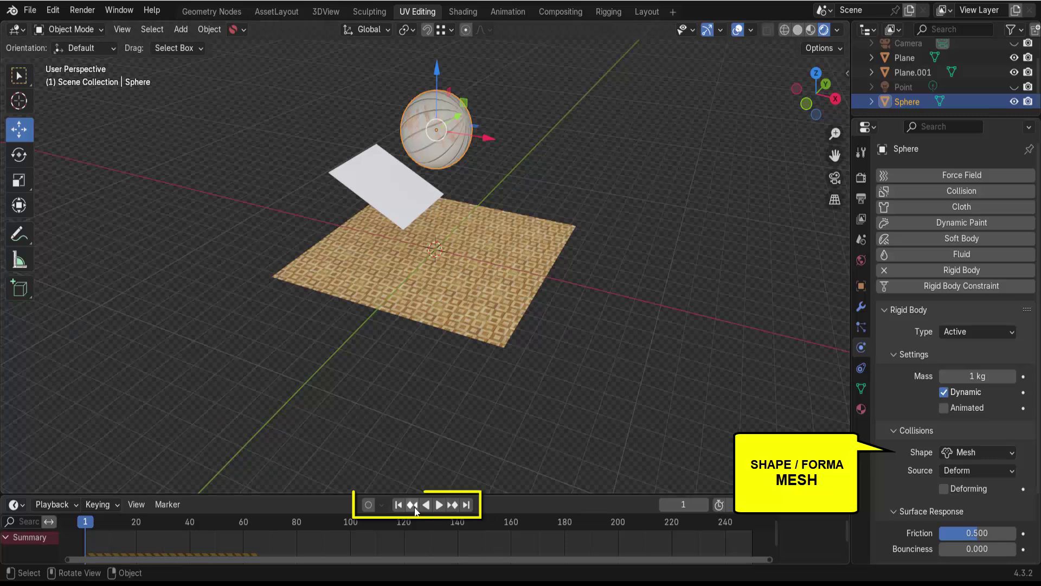
click(439, 504)
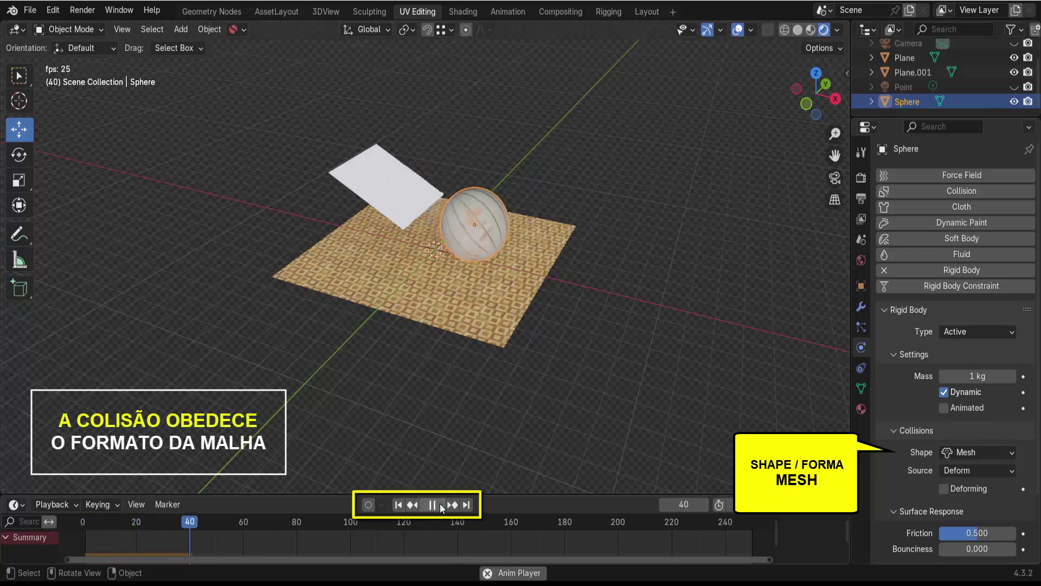
click(440, 503)
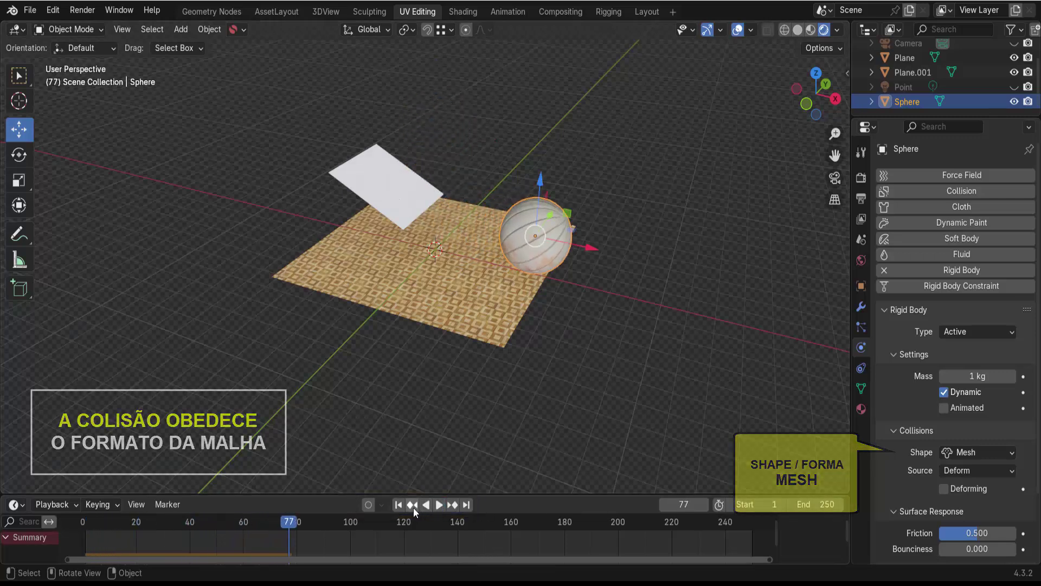
click(398, 504)
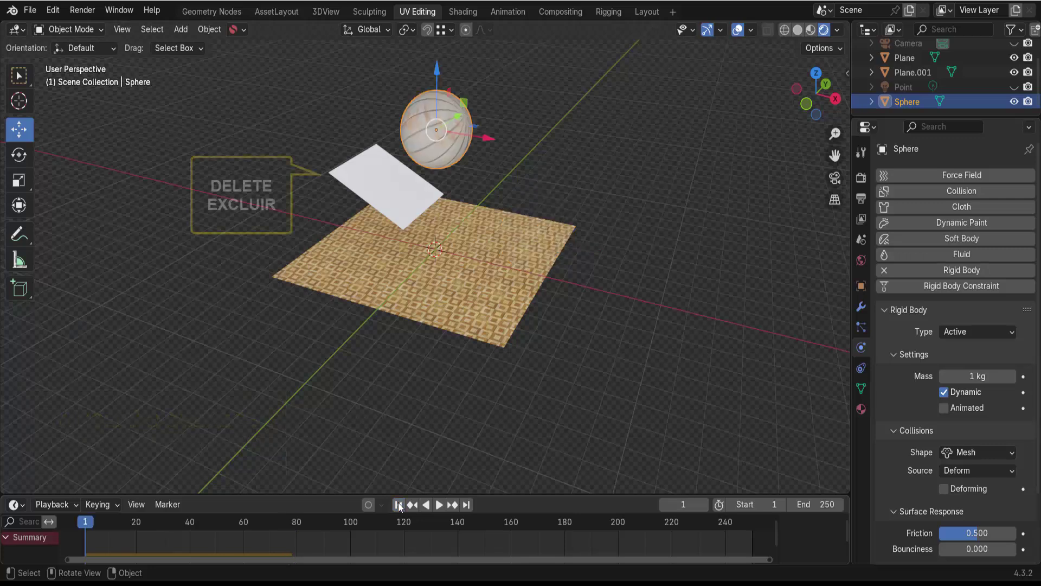
Delete the tilted plane from the scene.
click(411, 204)
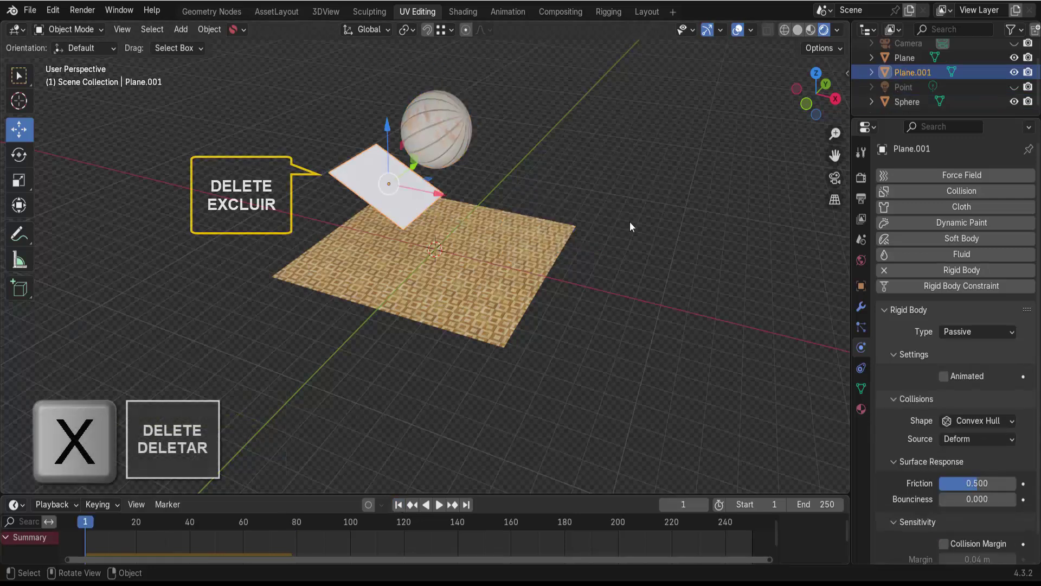
key(x)
click(714, 190)
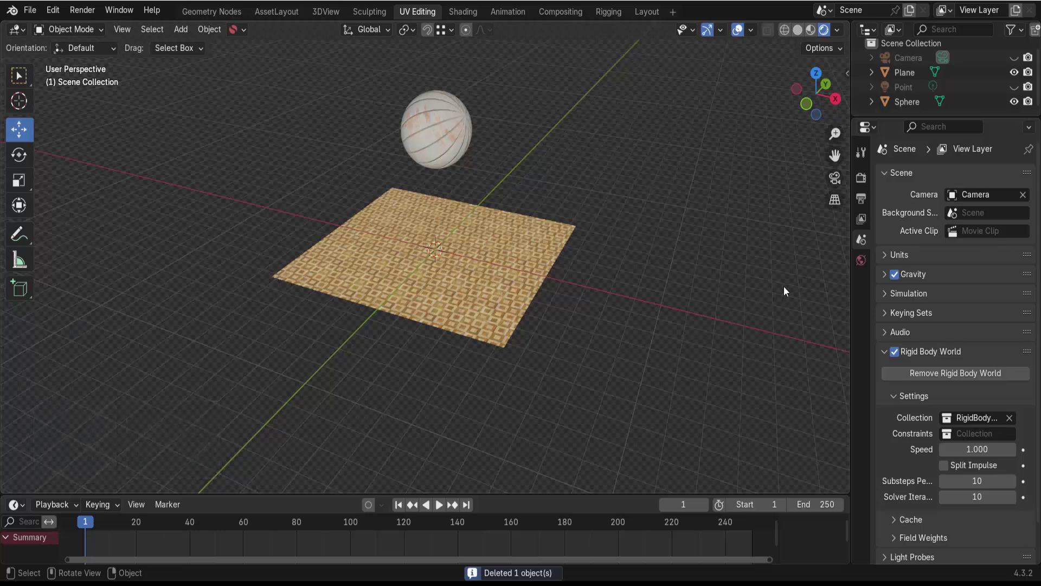
Select the ground plane in front view, play the simulation of the falling sphere and return to frame 1.
click(805, 103)
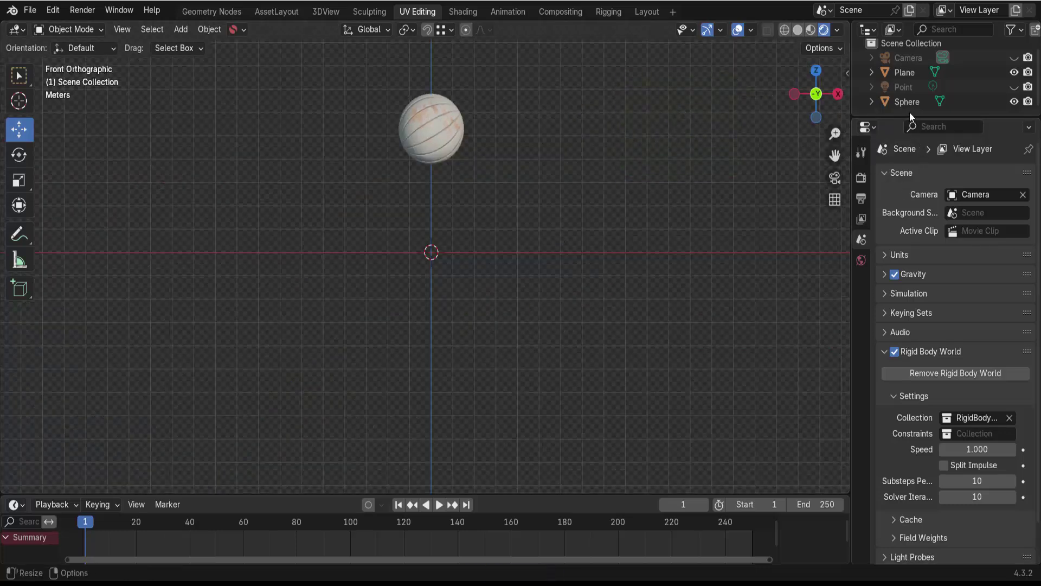
click(903, 73)
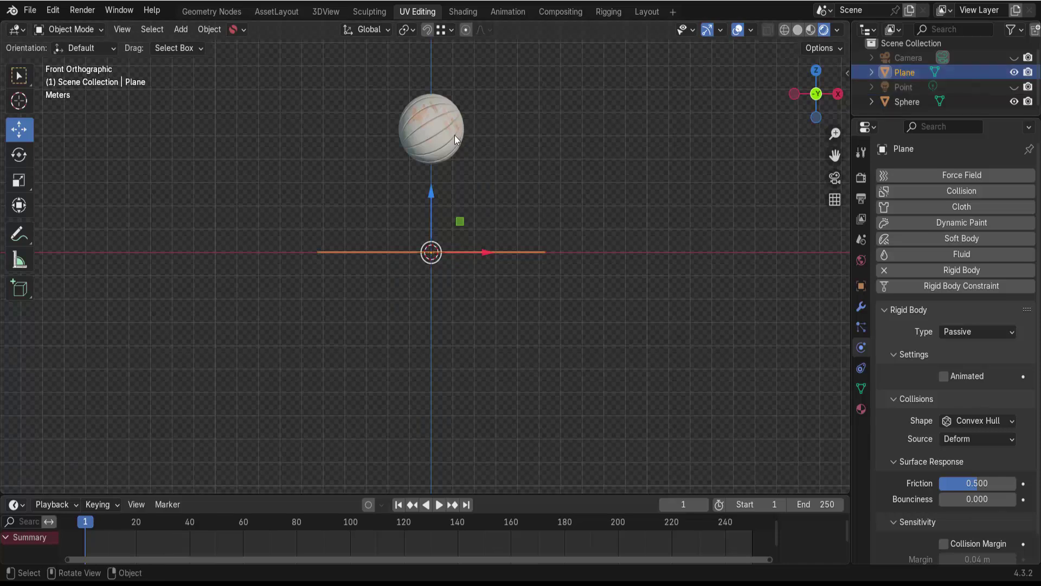
click(438, 504)
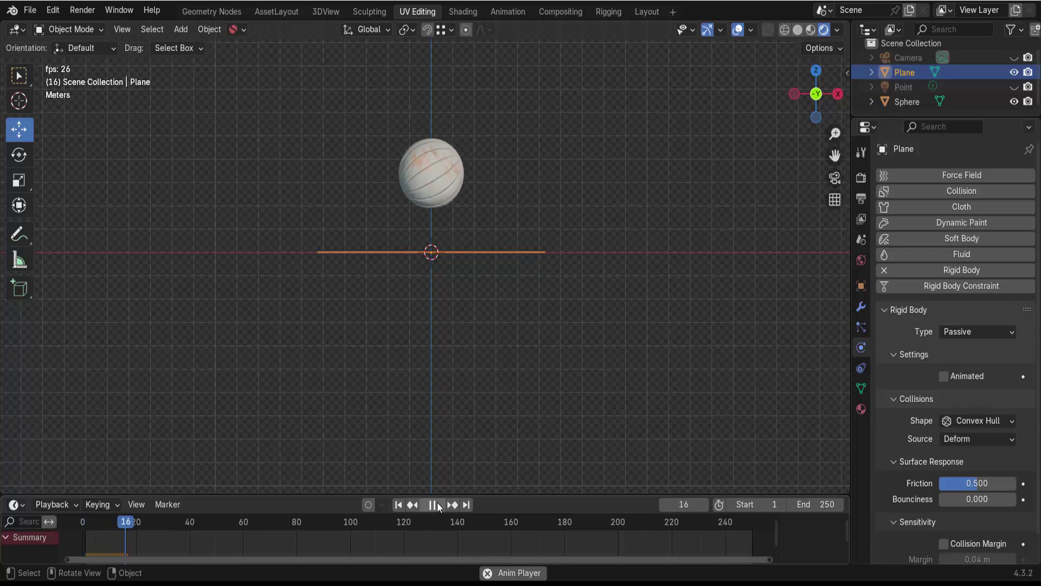
click(437, 505)
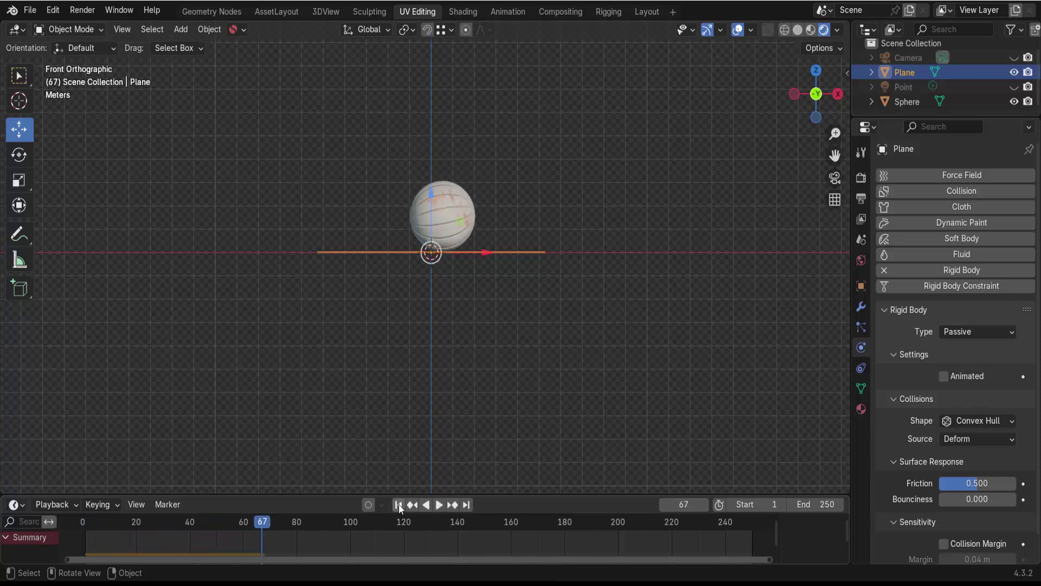
click(399, 504)
Set the surface friction of both the sphere and the ground plane to 0, run the simulation and return to frame 1.
scroll(510, 350, up, 1)
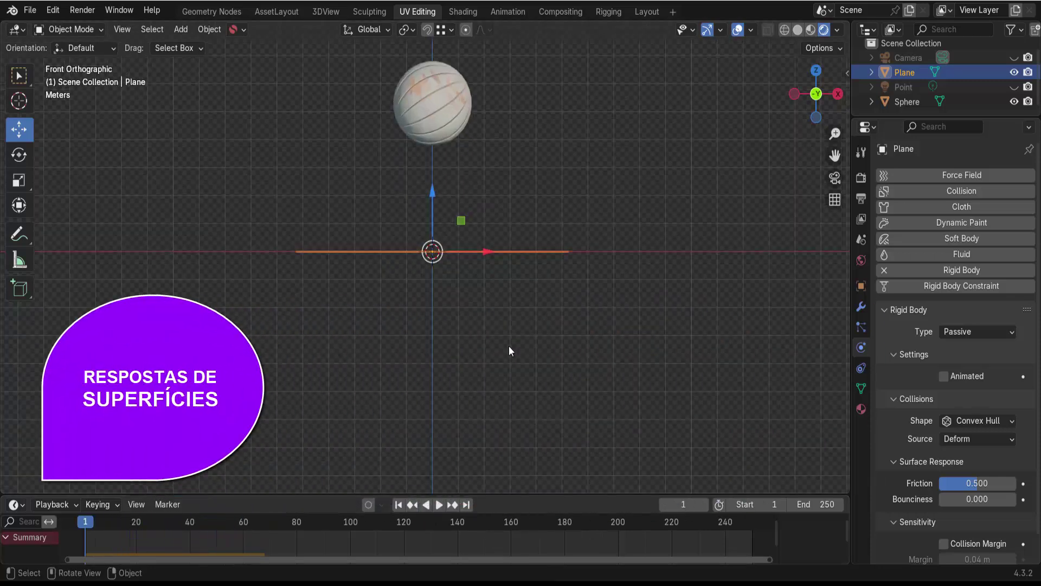
drag(836, 157, 841, 220)
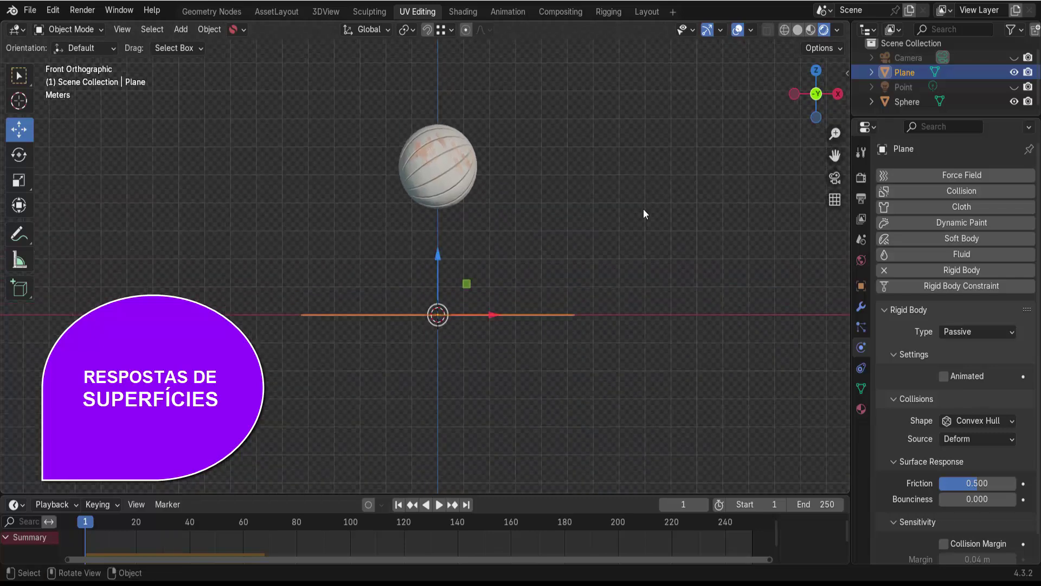
scroll(883, 433, down, 1)
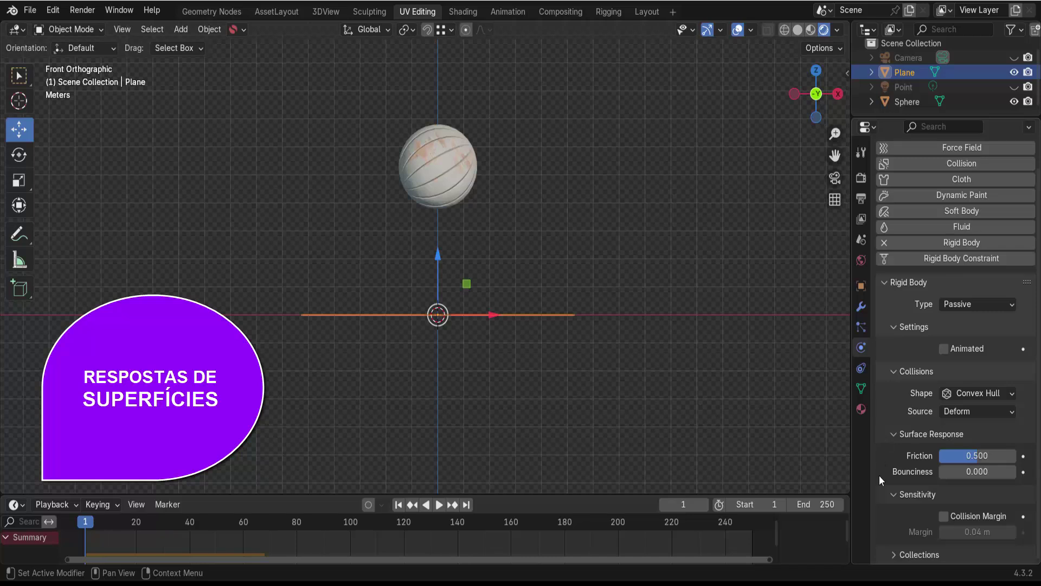
click(445, 167)
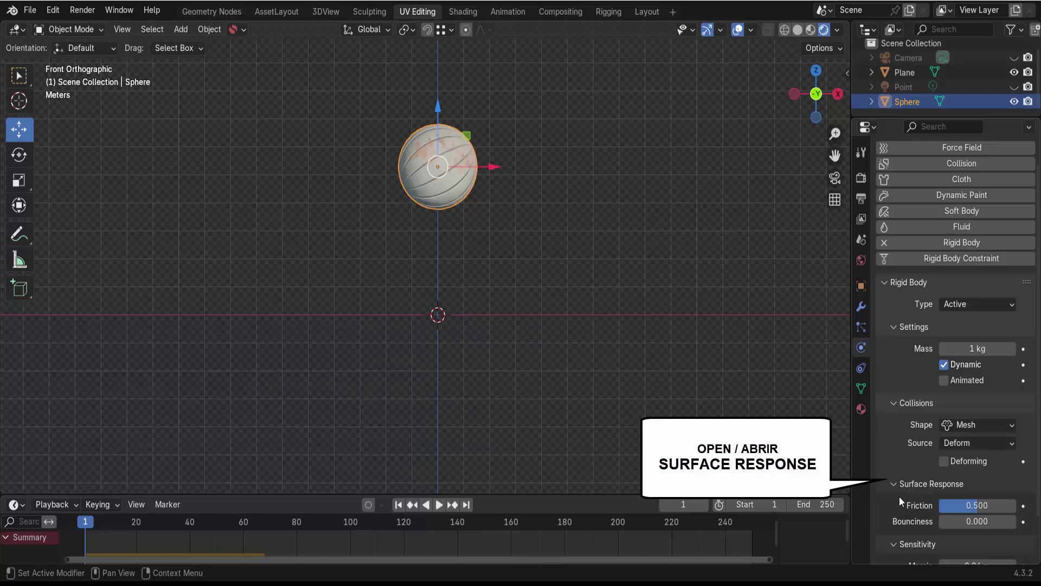
scroll(896, 491, down, 3)
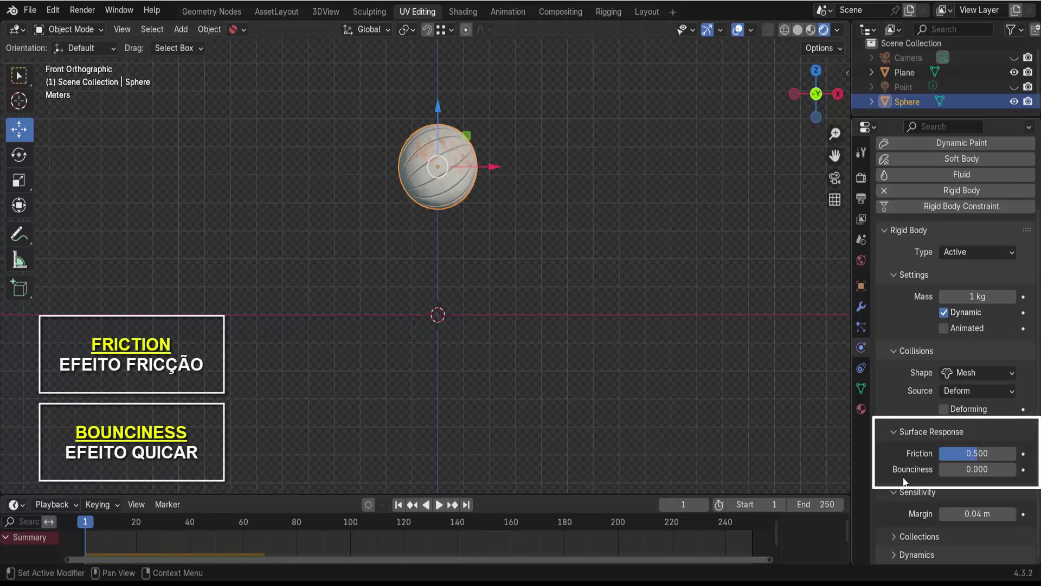
drag(975, 456, 916, 461)
click(905, 71)
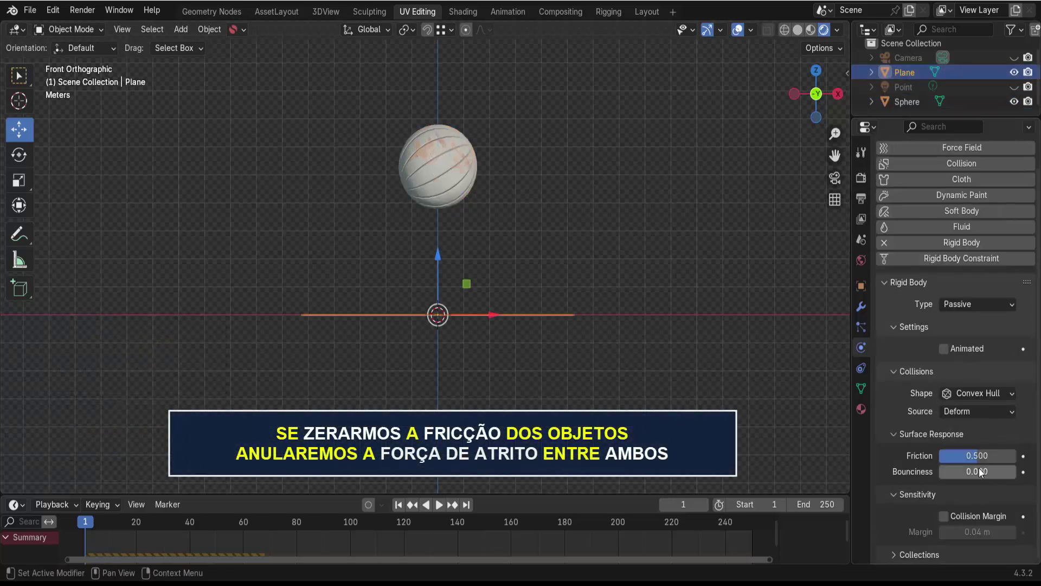
drag(973, 455, 946, 456)
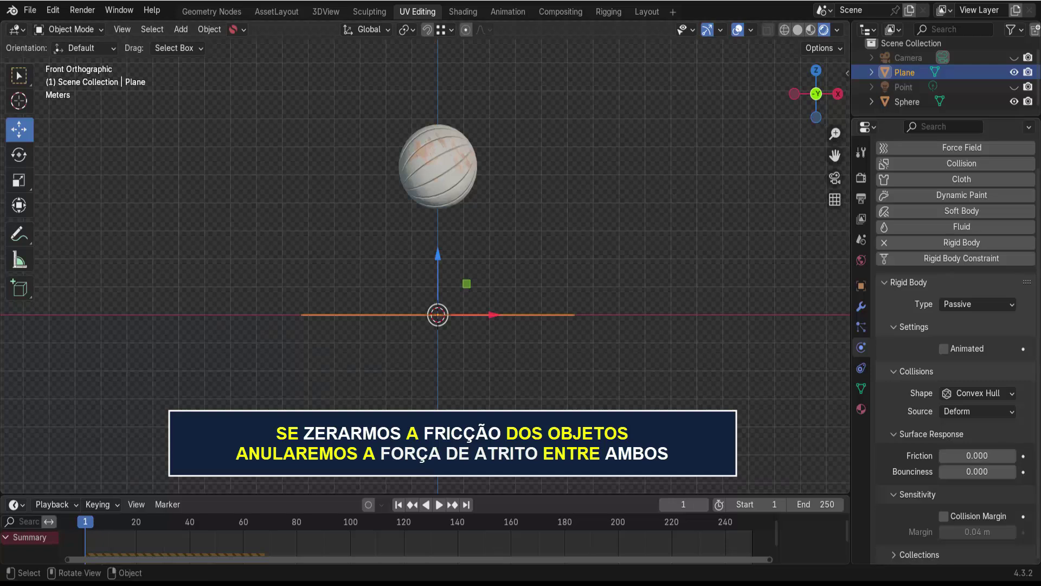
click(440, 506)
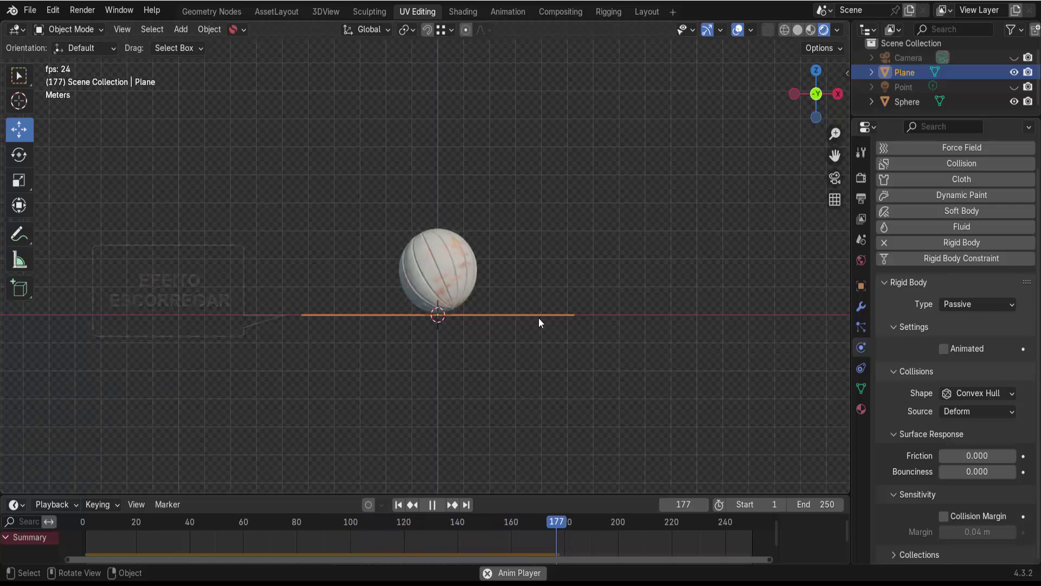
key(Escape)
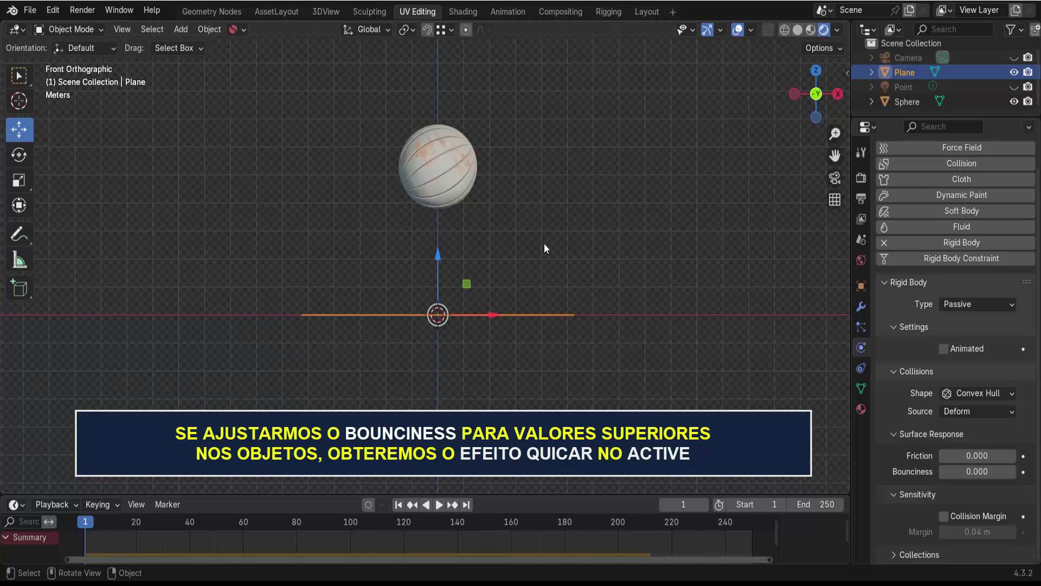
Set the bounciness to 1 on the sphere and on the ground plane, test-playing the simulation in between.
click(441, 171)
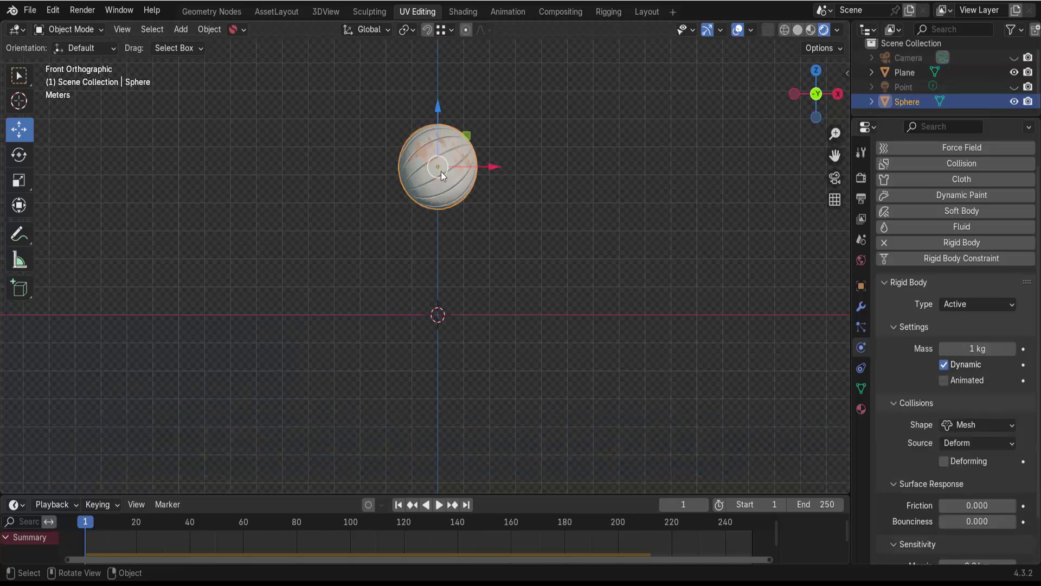
scroll(893, 503, down, 2)
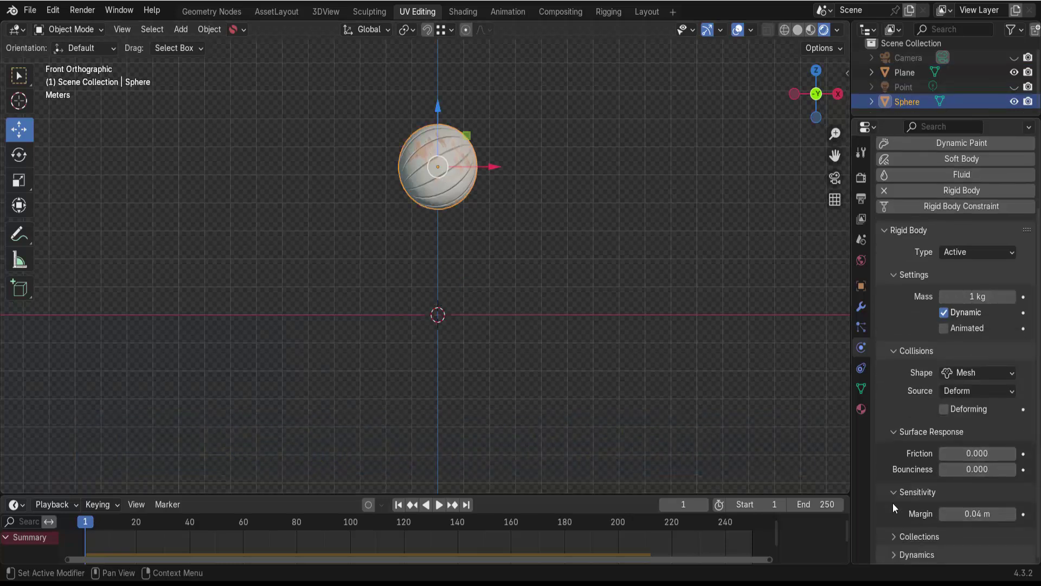
drag(955, 472, 1032, 472)
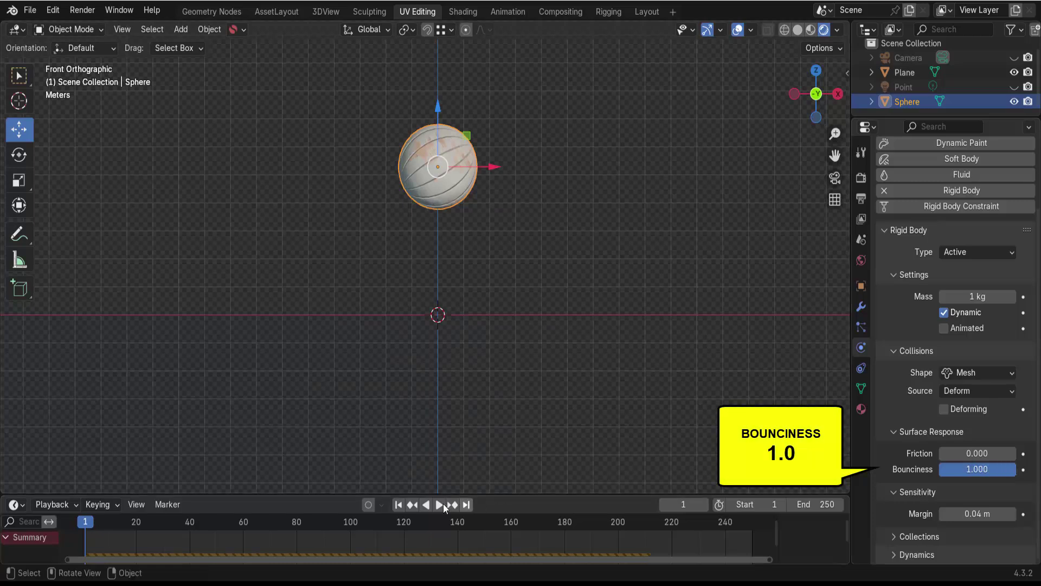
click(440, 504)
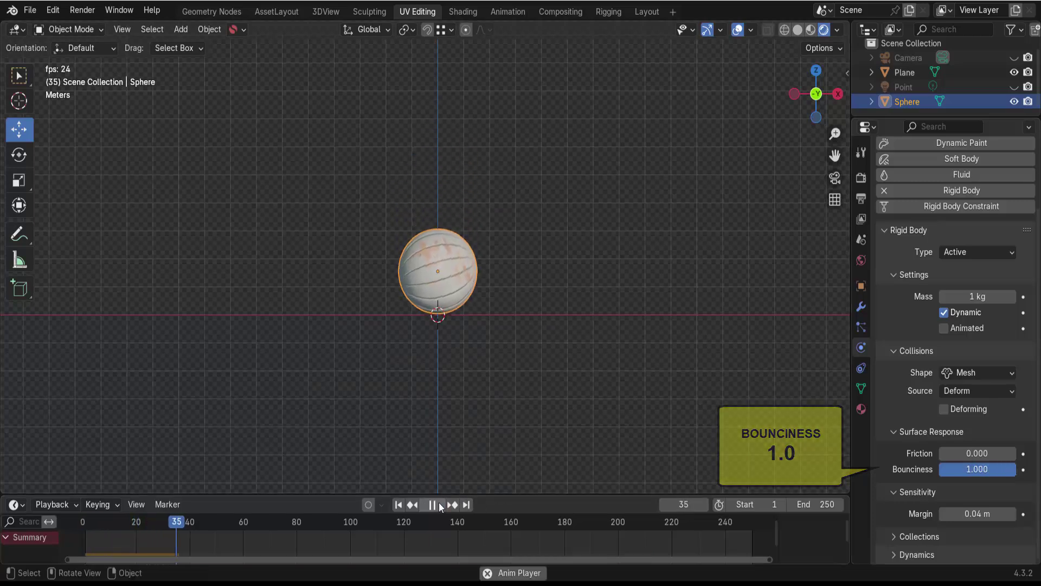
click(438, 503)
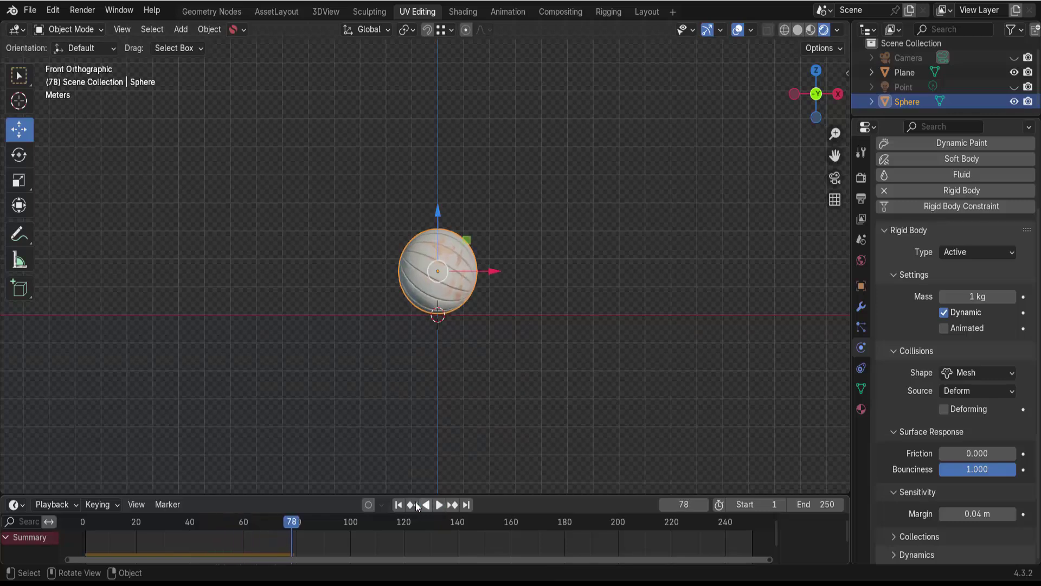
click(398, 505)
click(911, 74)
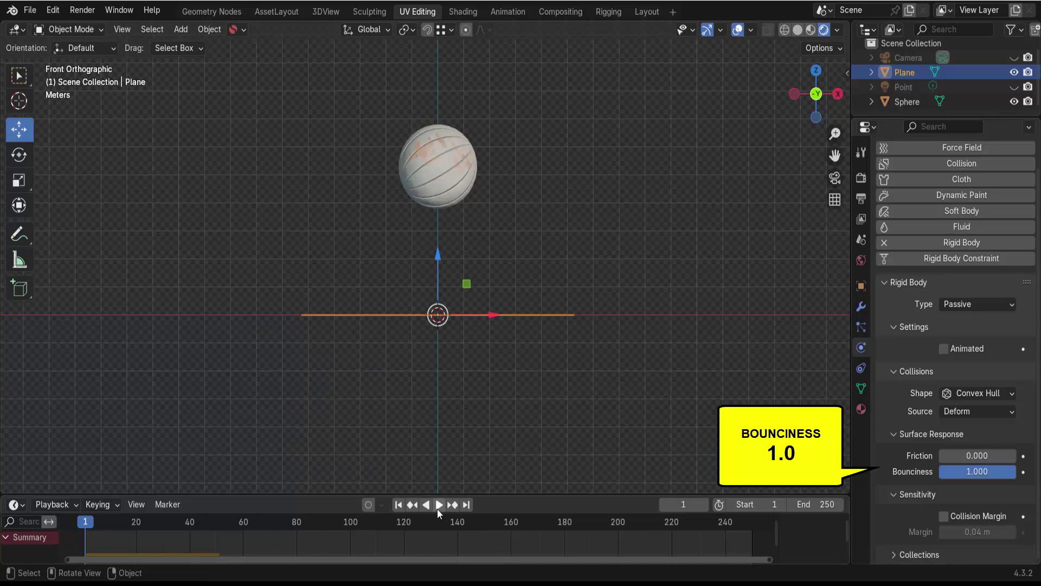
Apply the sphere's rotation and scale, play the simulation and rewind to the first frame.
click(470, 168)
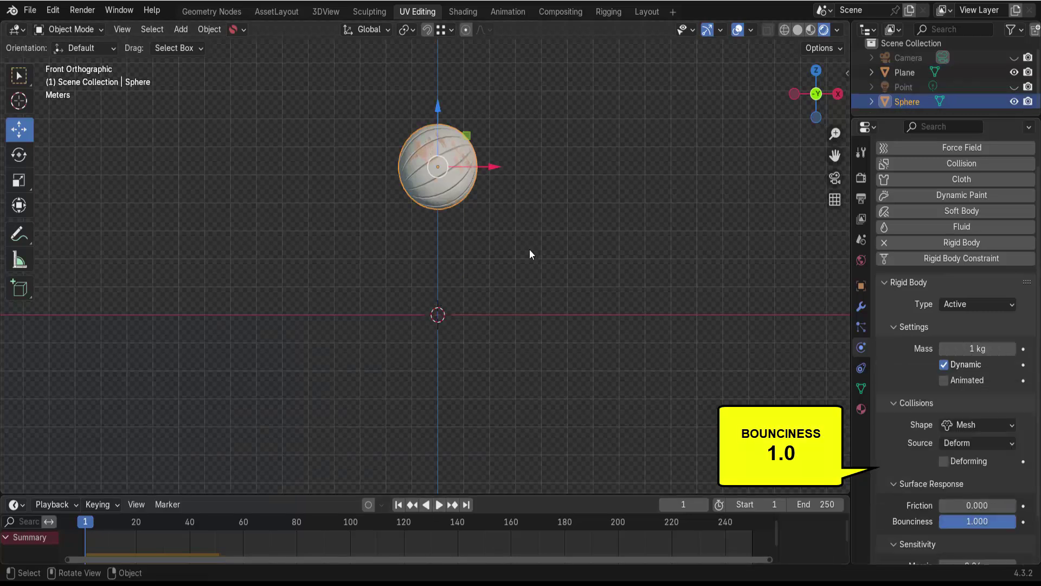
key(ctrl+a)
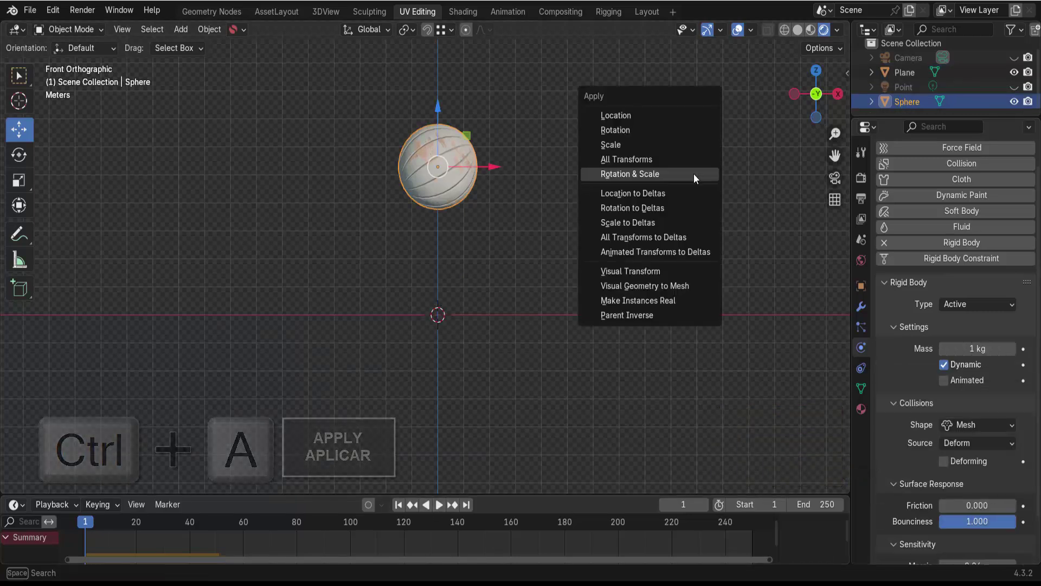
click(694, 174)
click(435, 507)
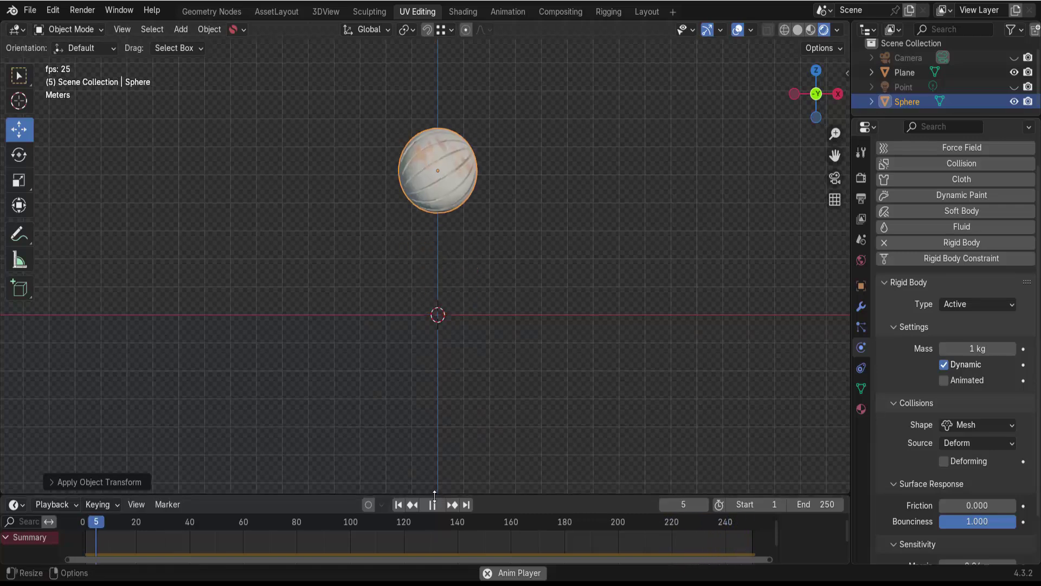
click(433, 504)
click(398, 506)
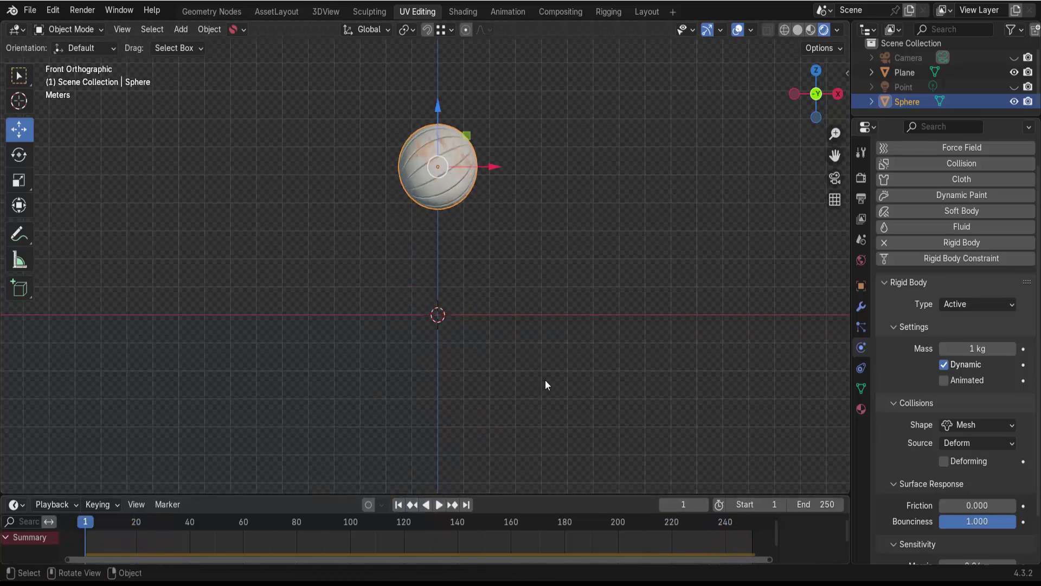